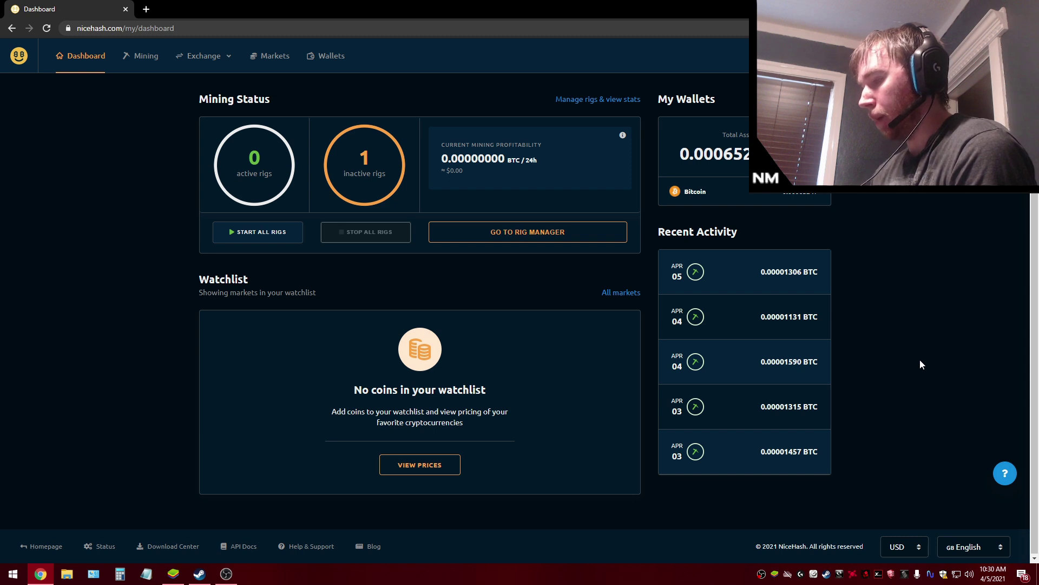
Zoom the NiceHash dashboard out and switch to AMD Radeon Software's RX 5500 XT tuning page.
key("ctrl+minus")
key("ctrl+minus")
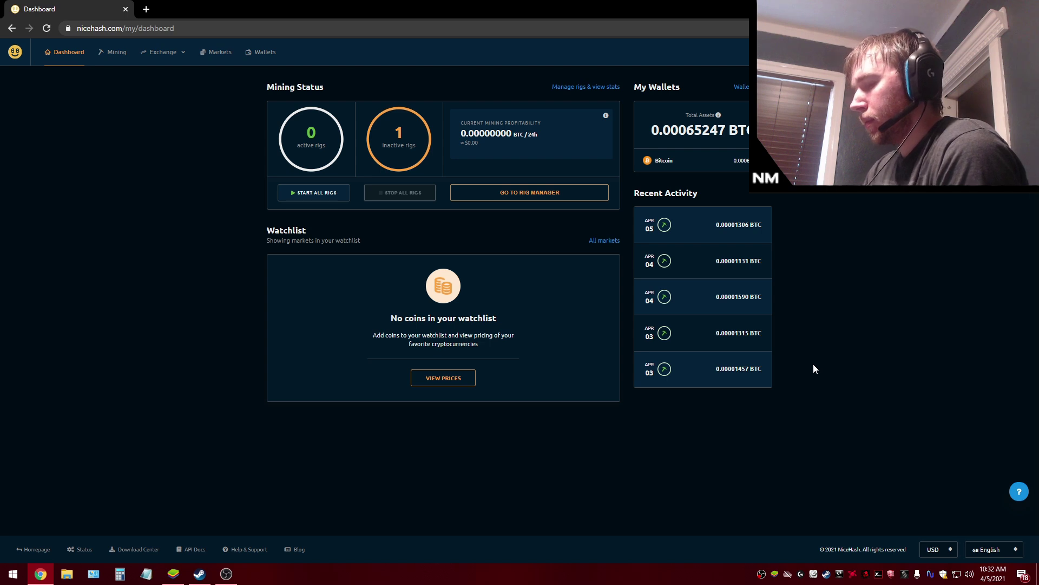
key("alt+r")
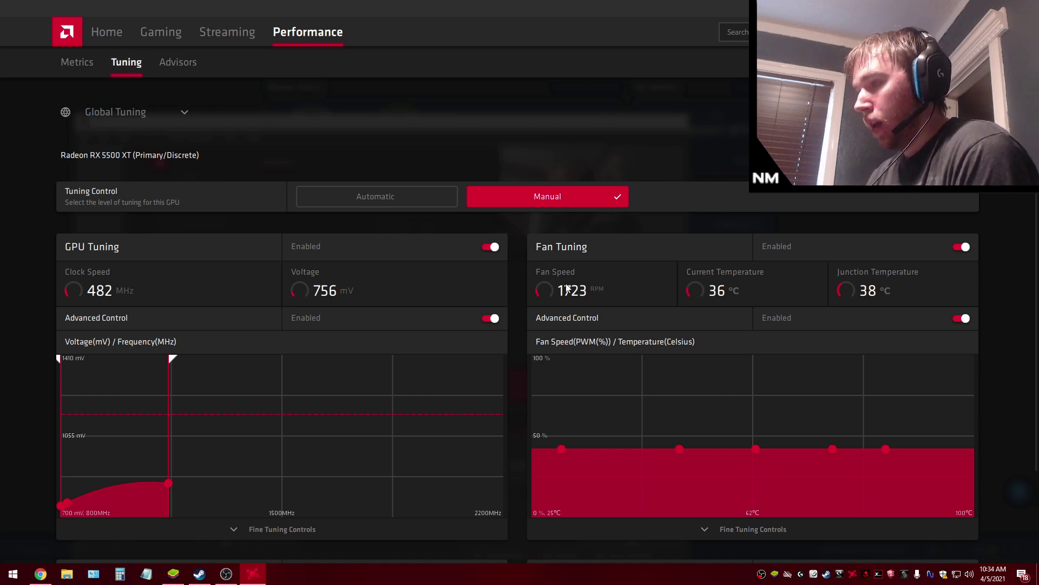
Expand GPU Fine Tuning Controls to show P1–P3 at 800/820/1140 MHz and 750/764/849 mV.
scroll(520, 257, "down", 3)
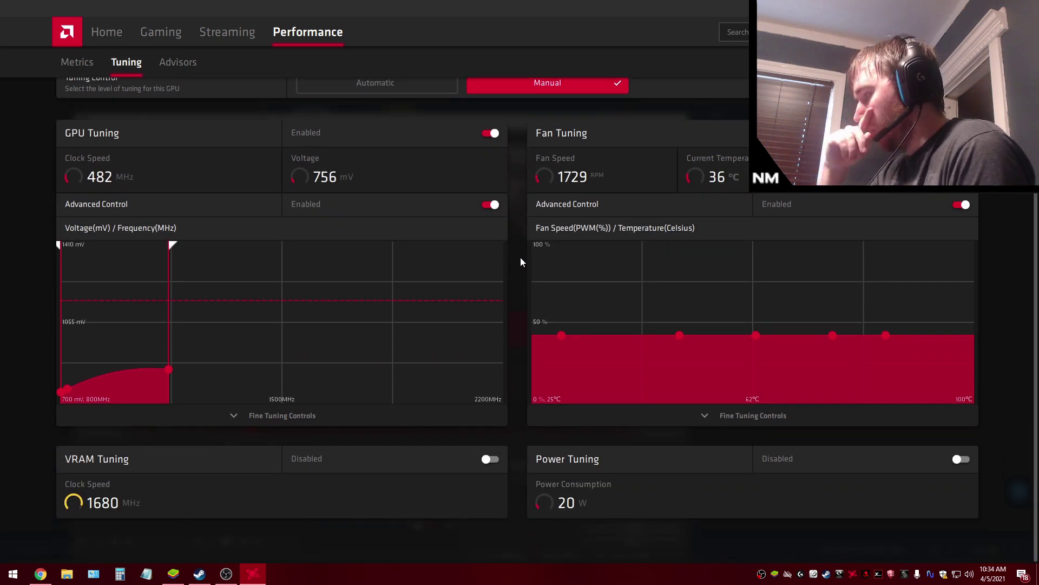
scroll(520, 258, "up", 3)
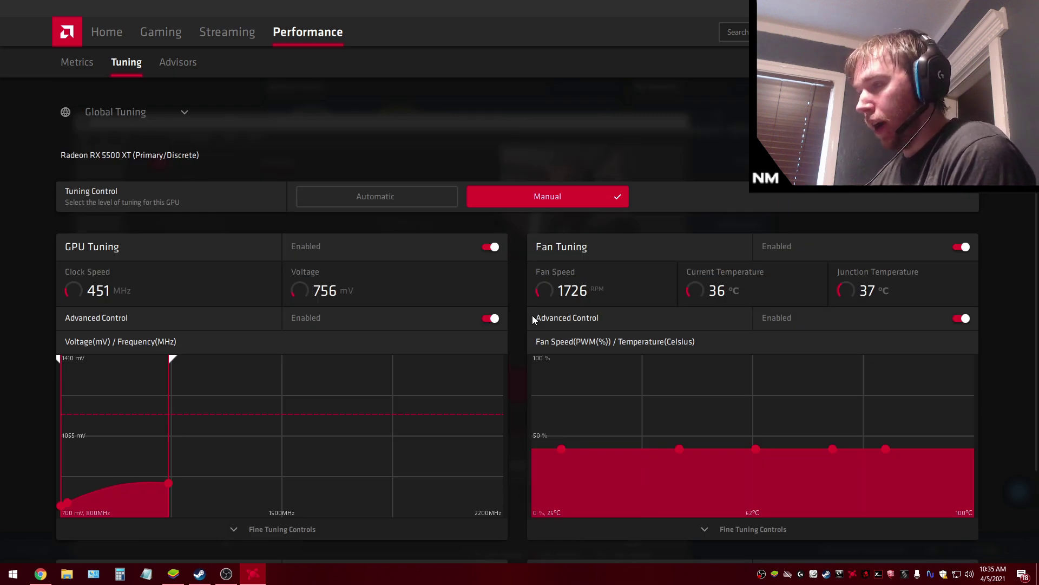
scroll(533, 320, "down", 3)
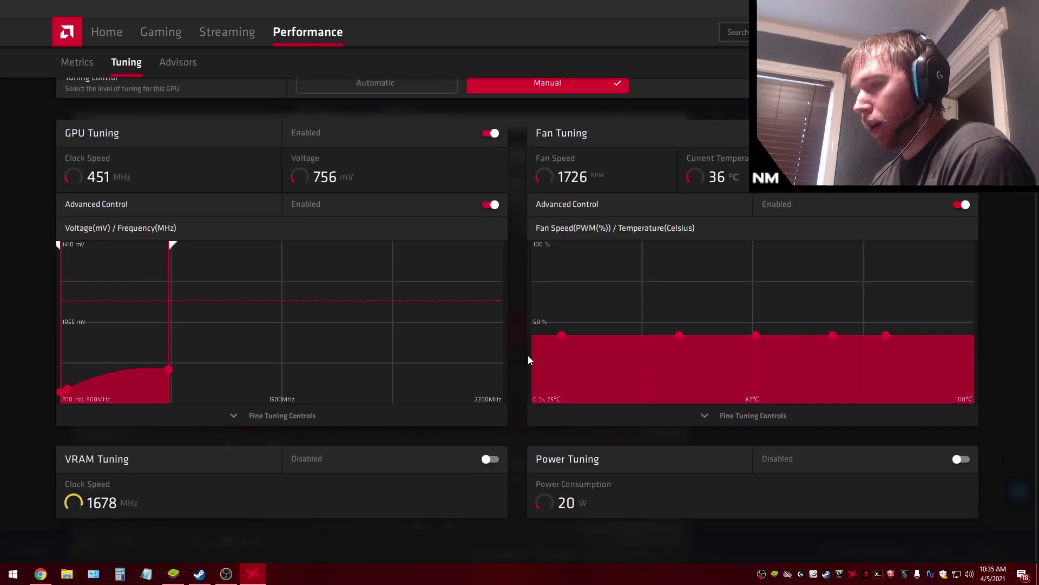
left_click(390, 417)
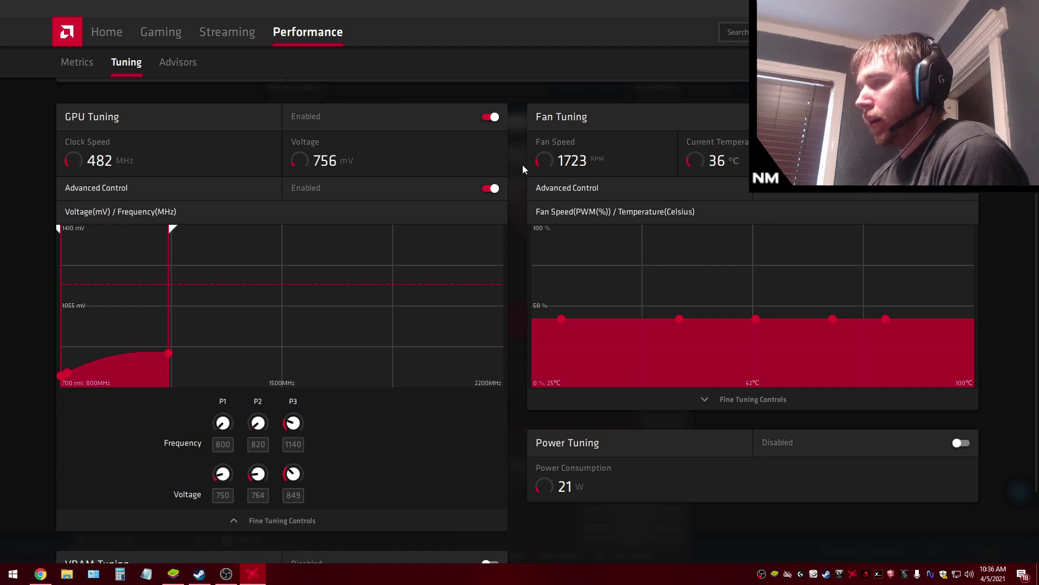
Scroll the Tuning page up and down to review the GPU and fan tuning sections.
scroll(522, 165, "down", 2)
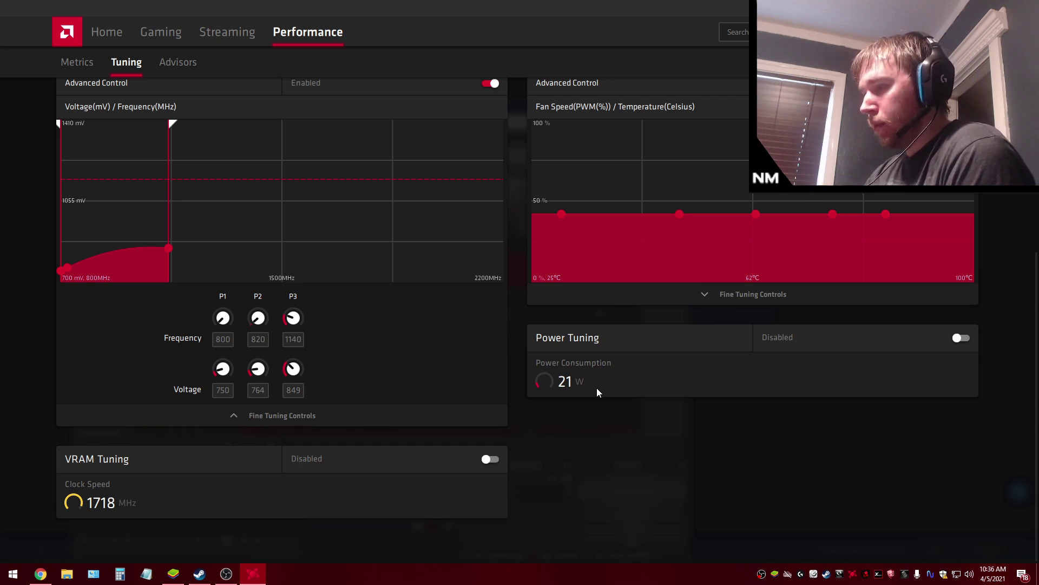
scroll(567, 405, "up", 2)
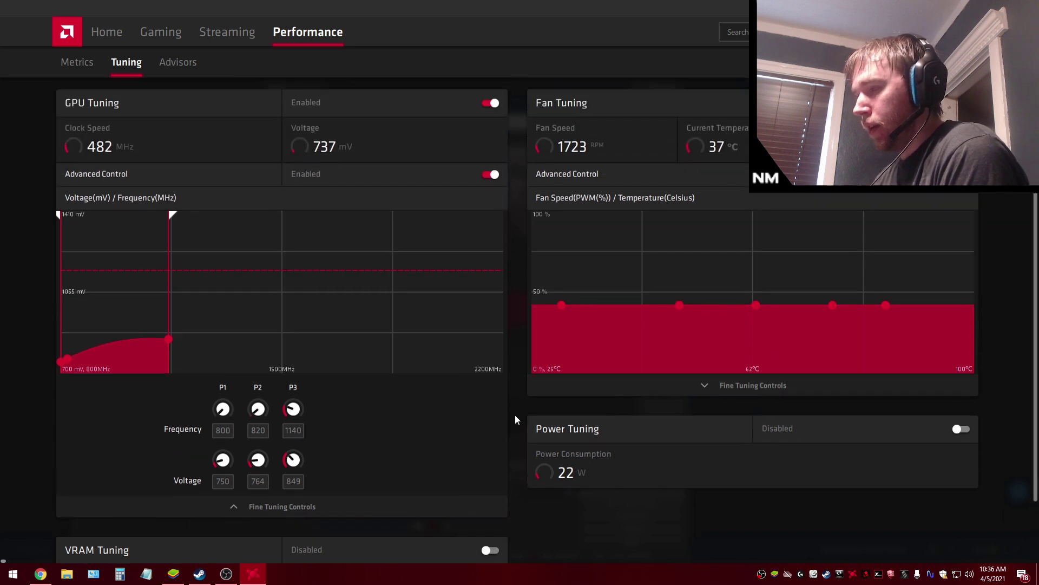
scroll(515, 415, "up", 1)
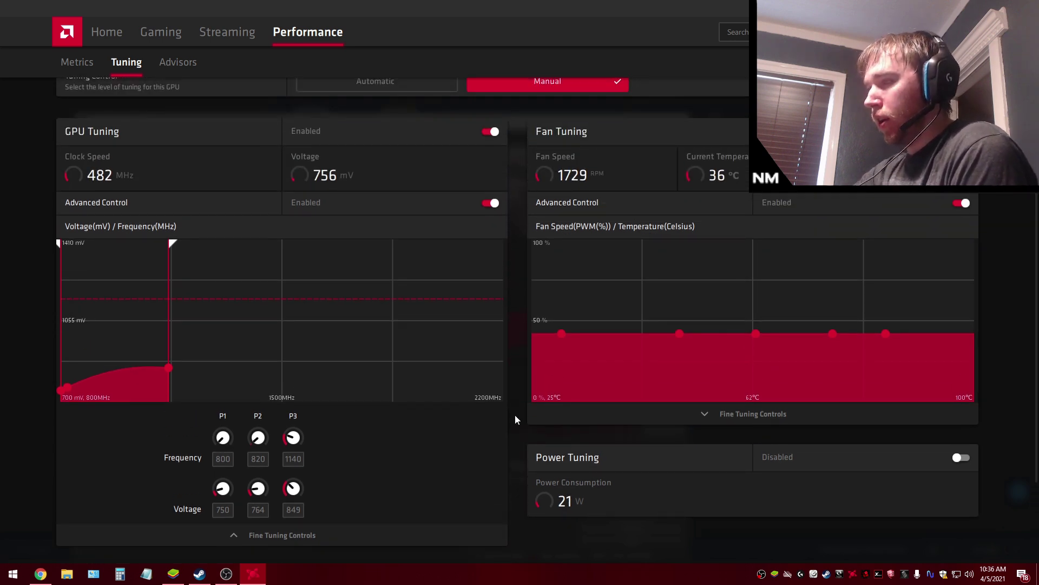
scroll(528, 425, "down", 1)
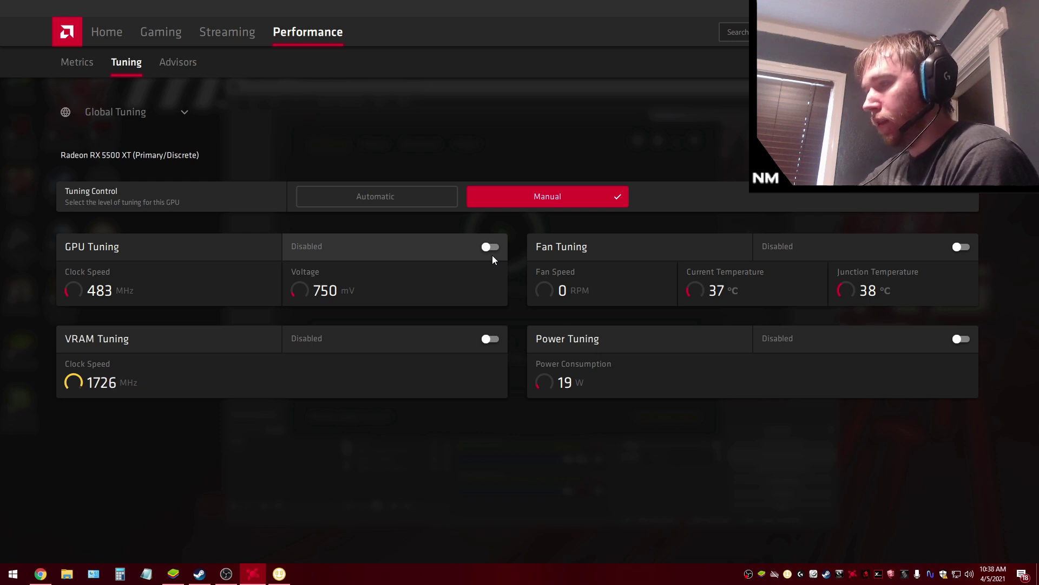
Set GPU auto tuning to Default and place the NiceHash Miner window over the tuning page.
left_click(422, 206)
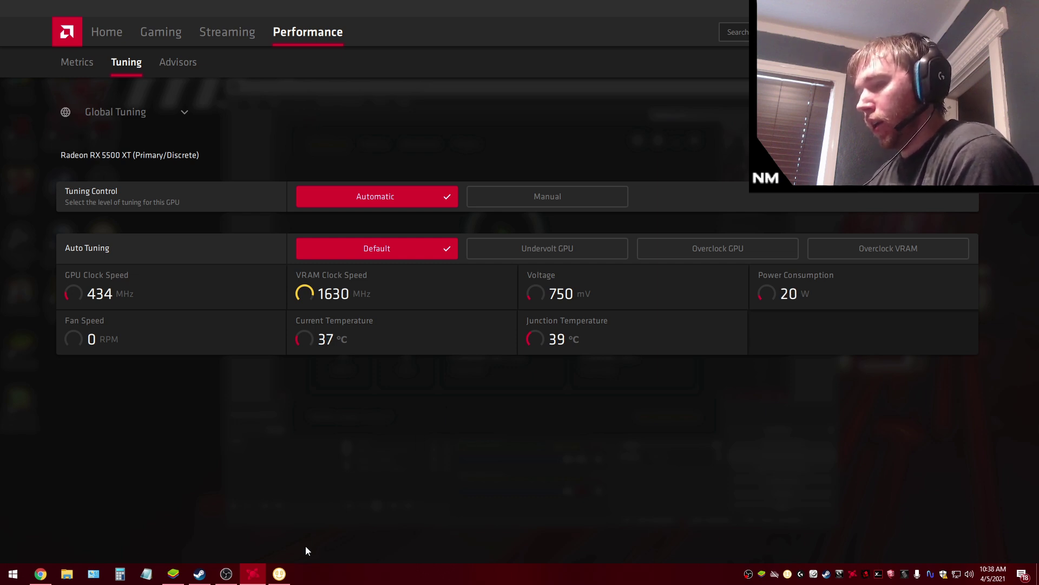
left_click(279, 573)
left_click_drag(539, 142, 730, 119)
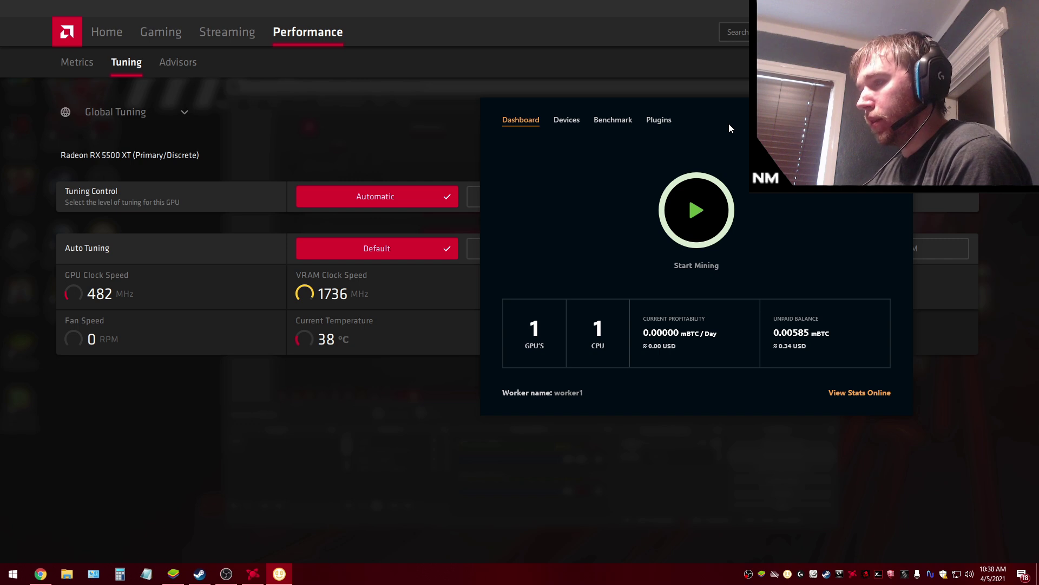
Move NiceHash Miner to the lower left beside the tuning readouts and start GPU mining.
left_click_drag(728, 124, 320, 393)
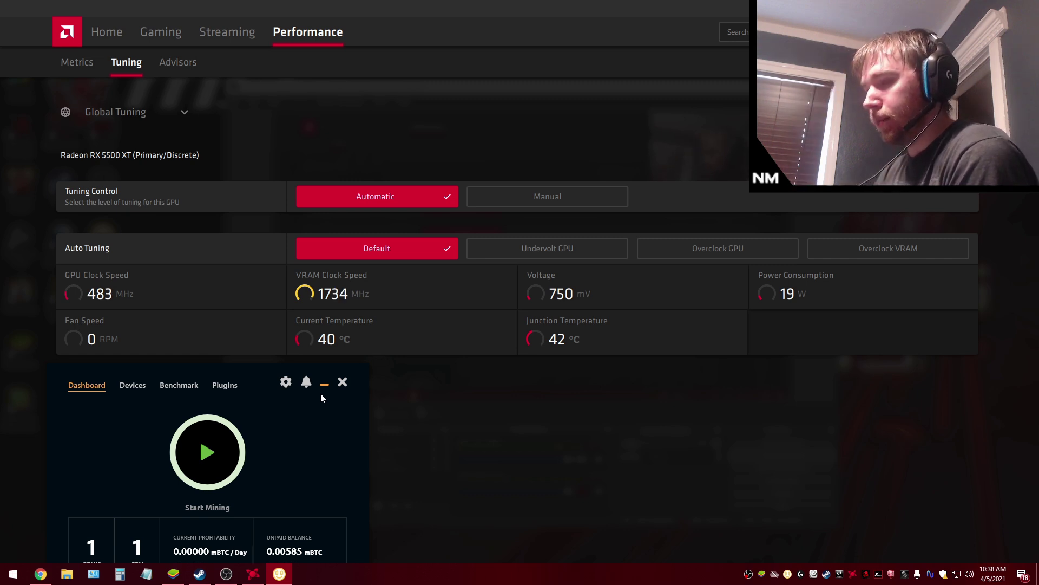
left_click(215, 453)
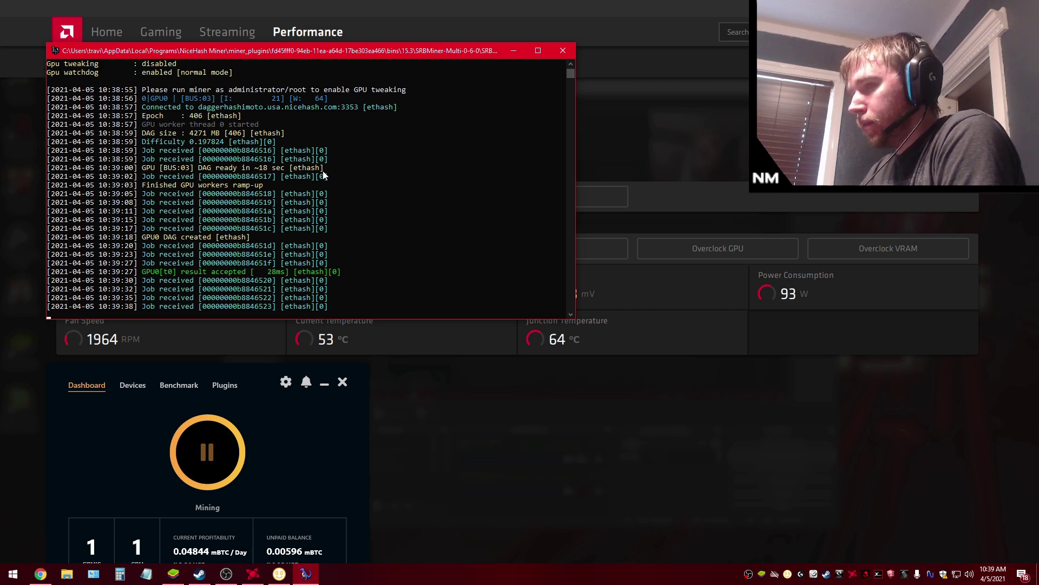
Scroll the SRBMiner console up to read the GPU0 radeon_rx_5500_xt ethash startup header.
scroll(355, 207, "up", 6)
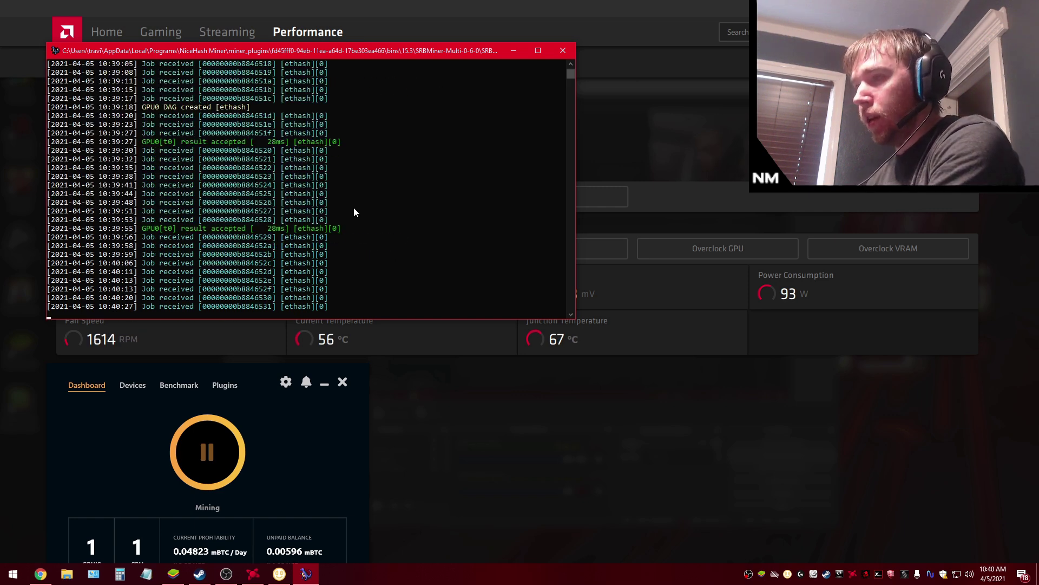
scroll(356, 211, "up", 10)
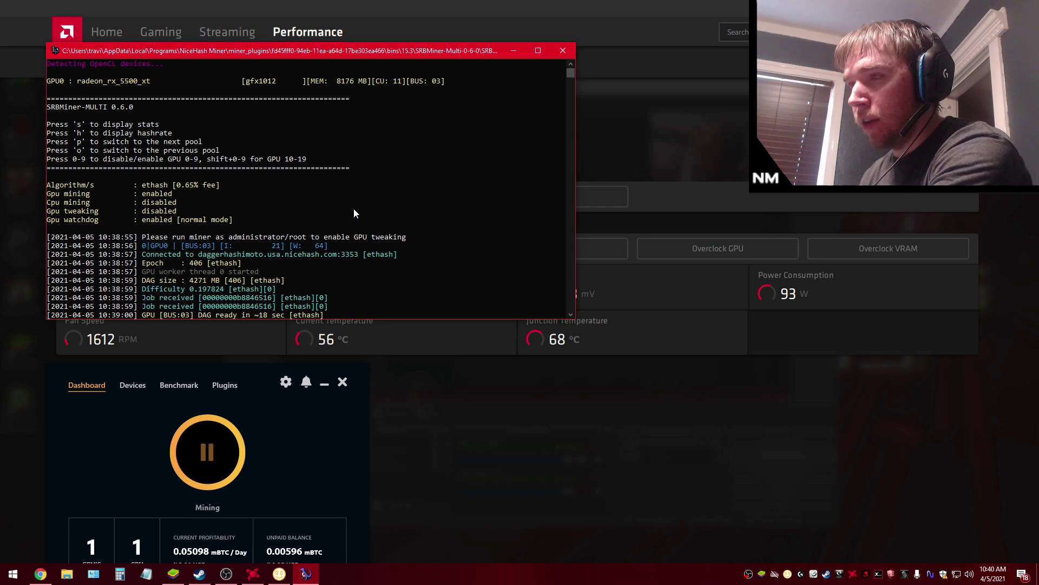
scroll(354, 210, "up", 10)
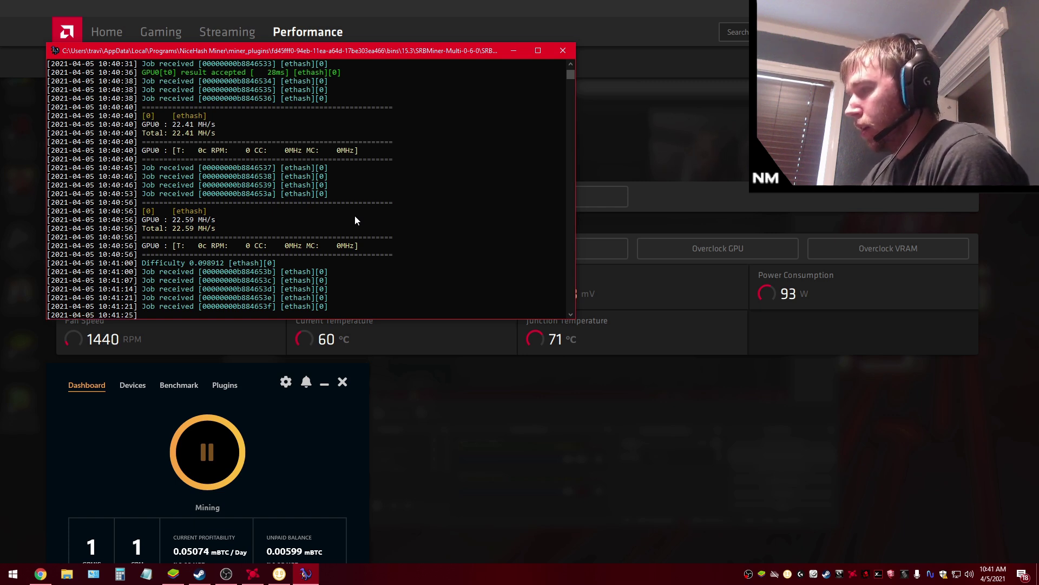
Log 94w, 72degrees and 22.5 mh/s on separate lines in Notepad.
left_click(146, 573)
type("94w")
key("Return")
type("72degre")
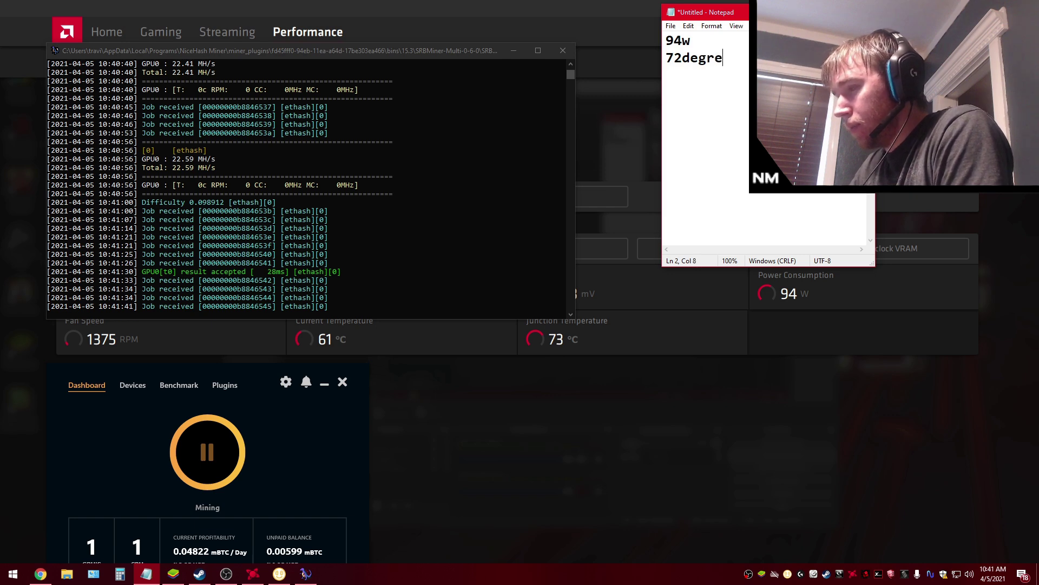
type("es co")
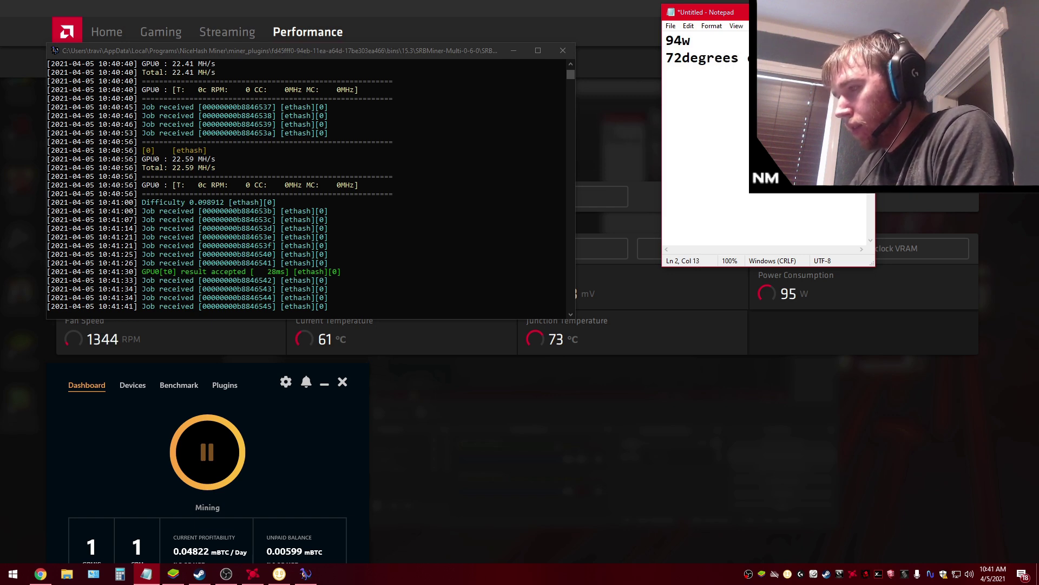
key("Return")
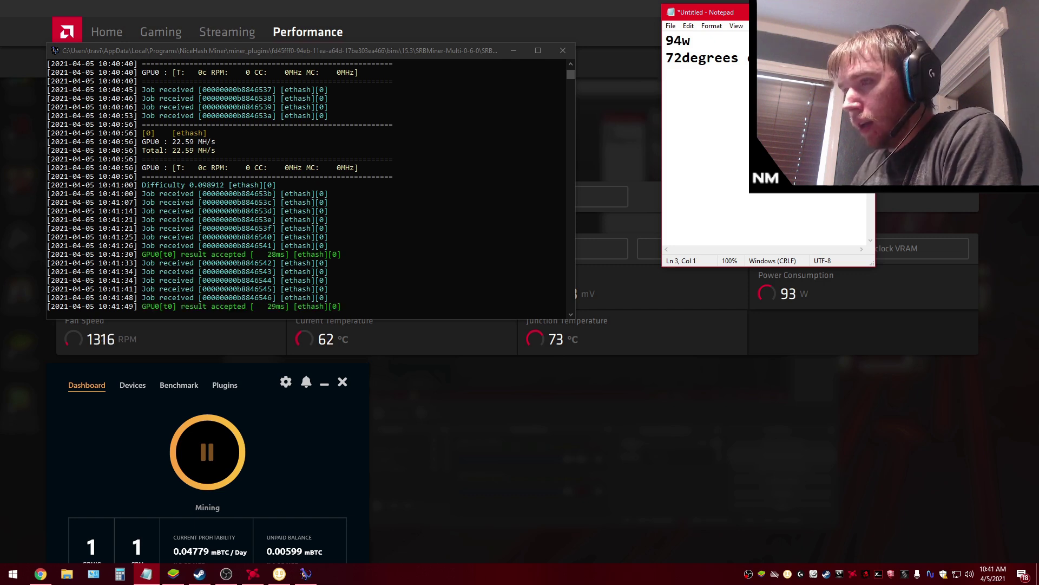
type("22.5 m")
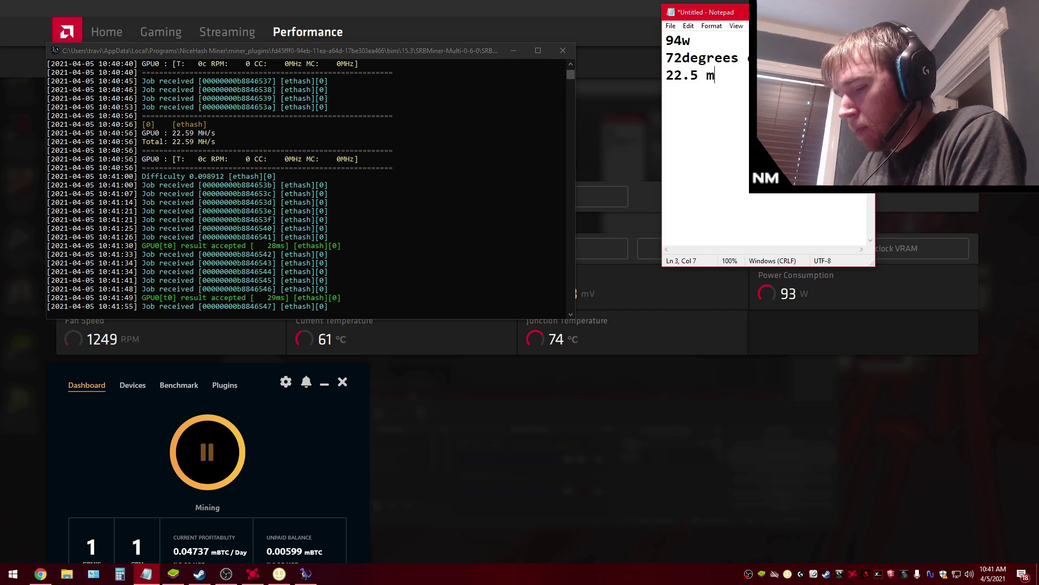
type("h/s")
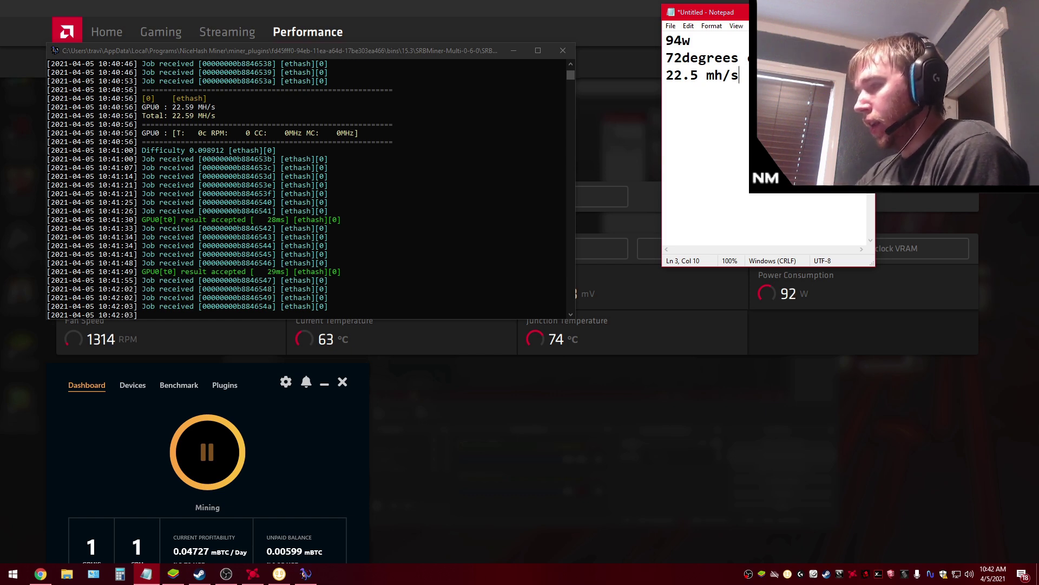
Correct the temperature to 75degrees and add a NORMAL heading line at the top.
left_click(682, 57)
key("BackSpace")
type("5")
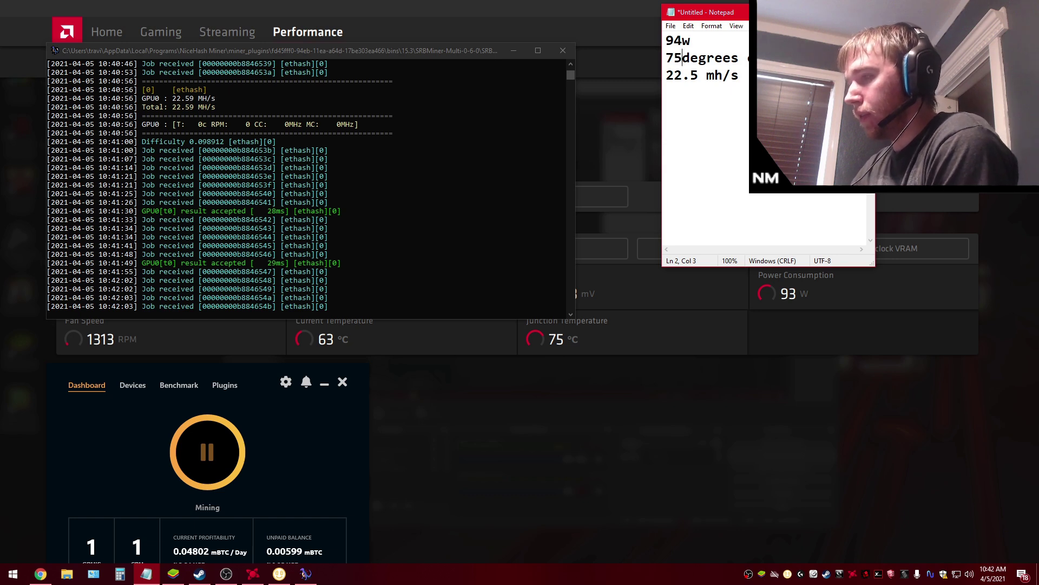
key("ctrl+Home")
key("Return")
key("Up")
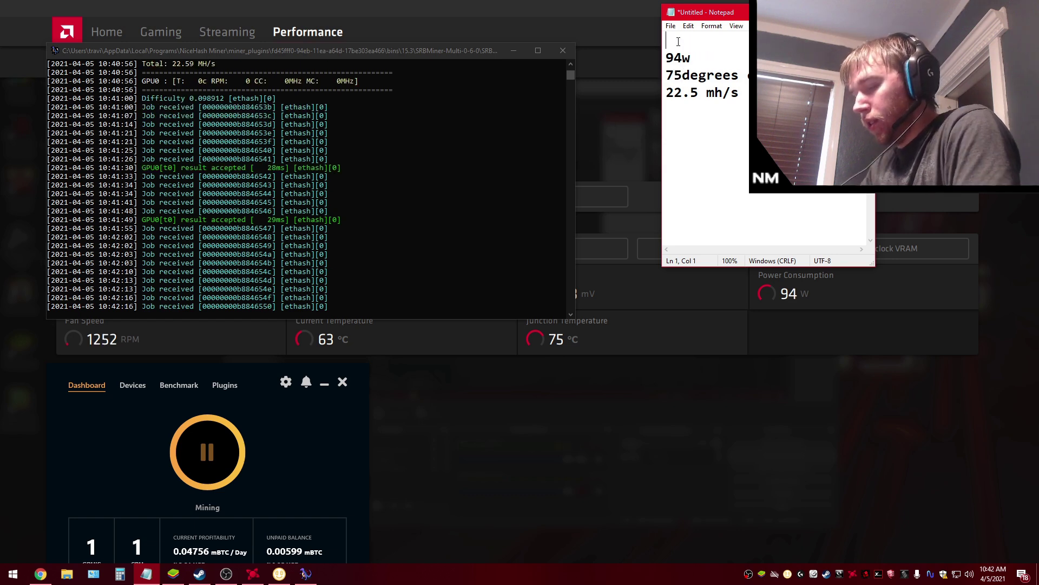
type("NORMAL")
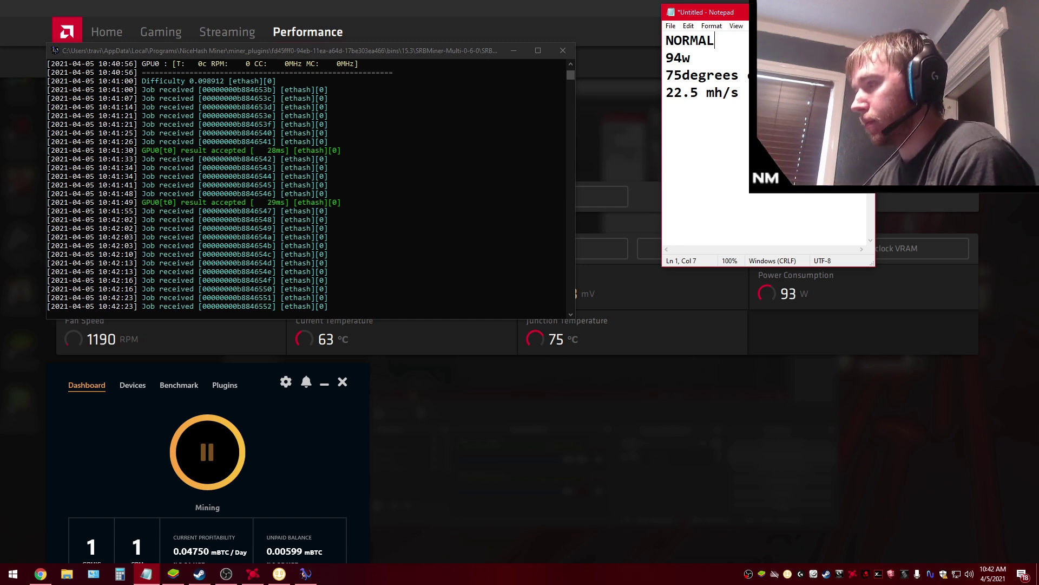
Stop mining in NiceHash Miner, dropping profitability to 0.00000 mBTC/day.
left_click(233, 467)
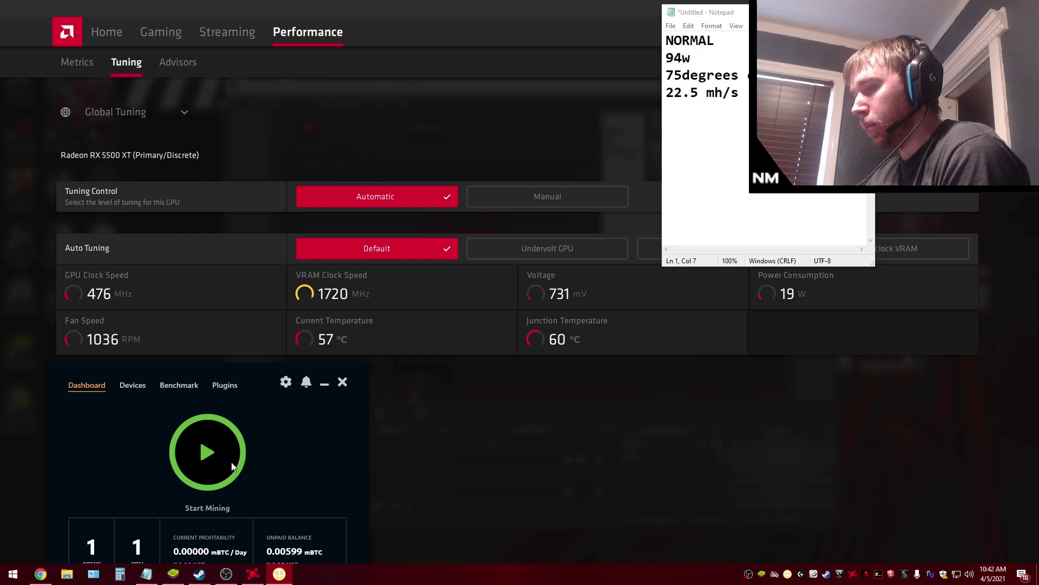
Run the automatic Overclock GPU preset with Automatic tuning control, targeting 1950 MHz.
left_click(527, 198)
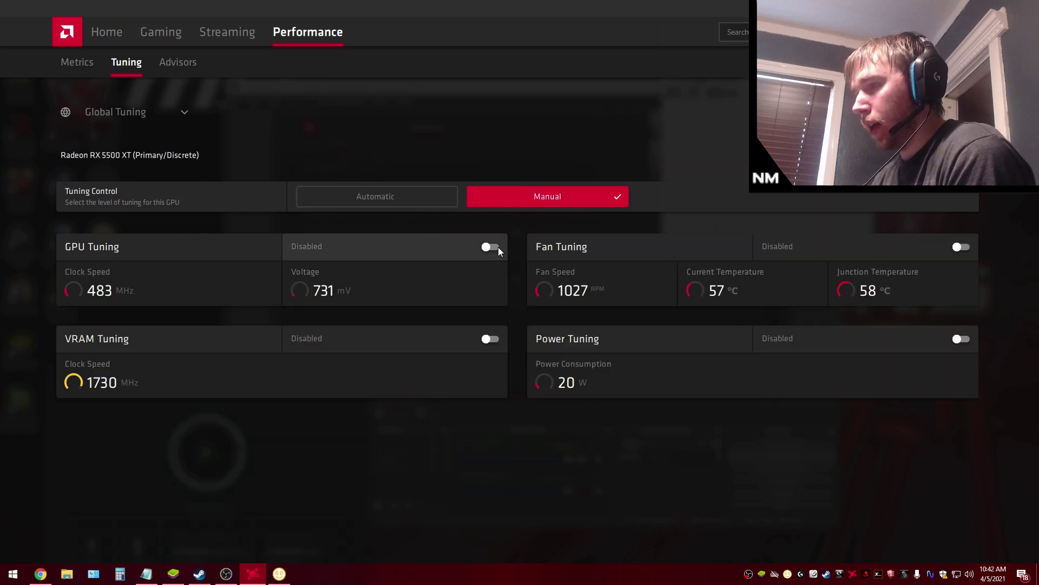
left_click(433, 204)
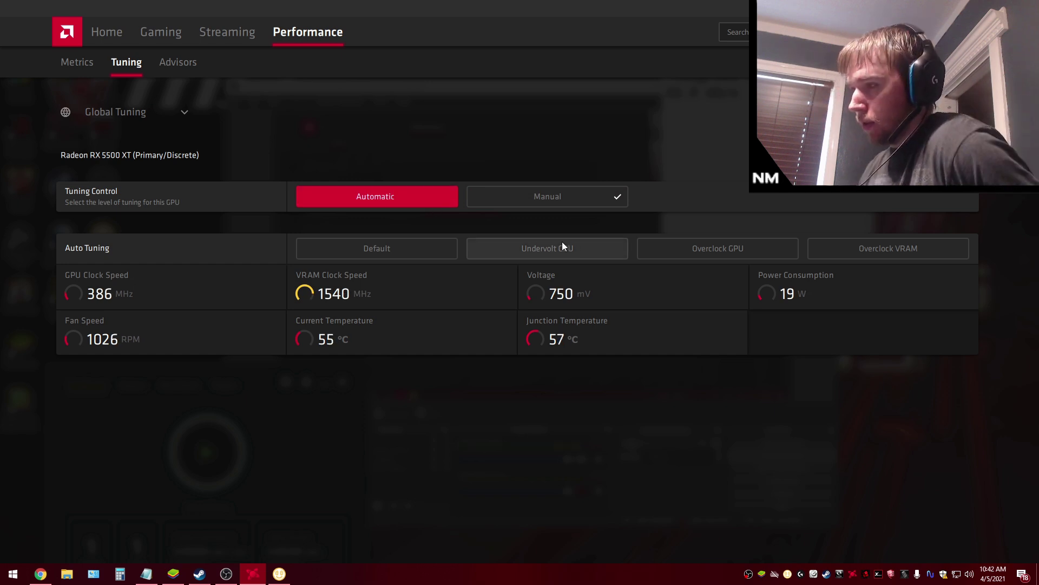
left_click(668, 257)
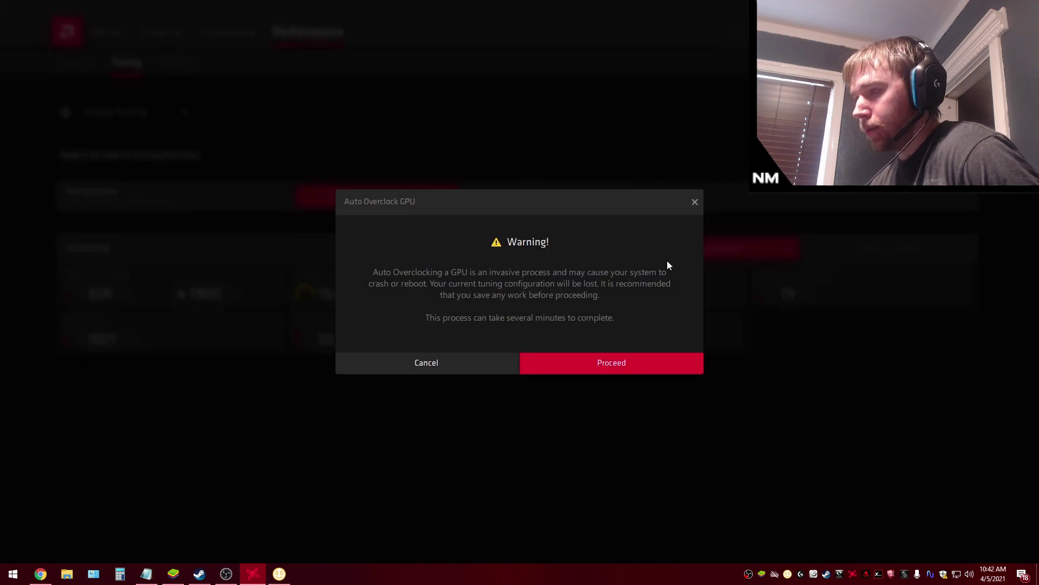
left_click(653, 369)
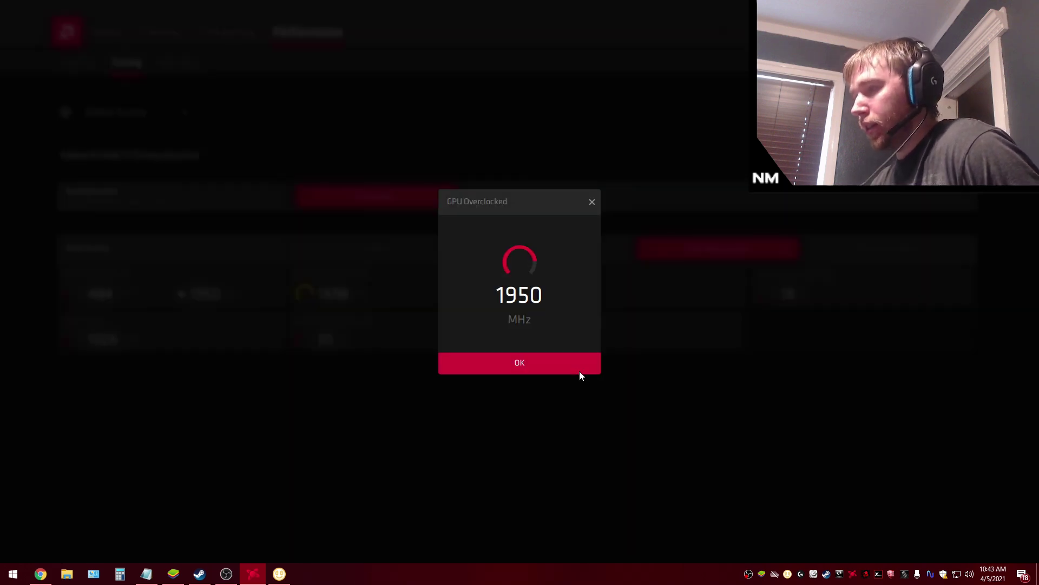
left_click(579, 371)
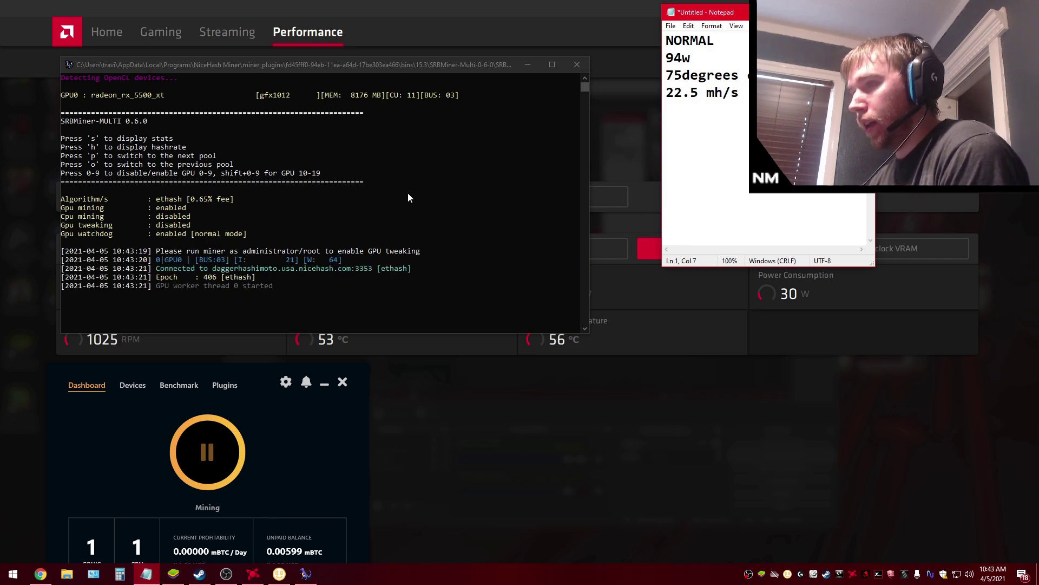
Move the SRBMiner console window higher up on the screen.
left_click_drag(407, 70, 393, 55)
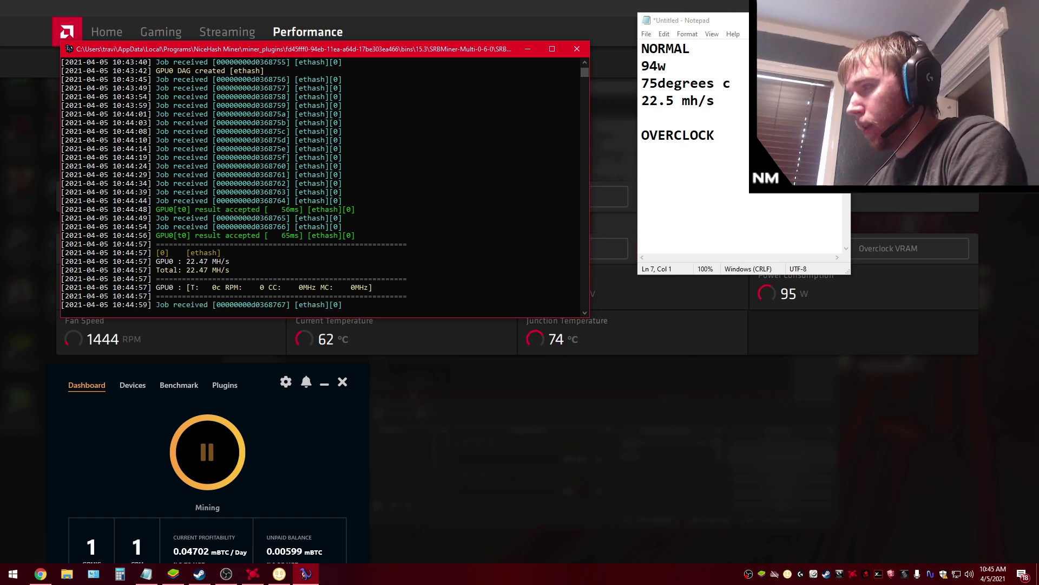
Back in Notepad, enter 95w, 75degrees c and 22.6 mh/s on separate lines under OVERCLOCK.
key("alt+Tab")
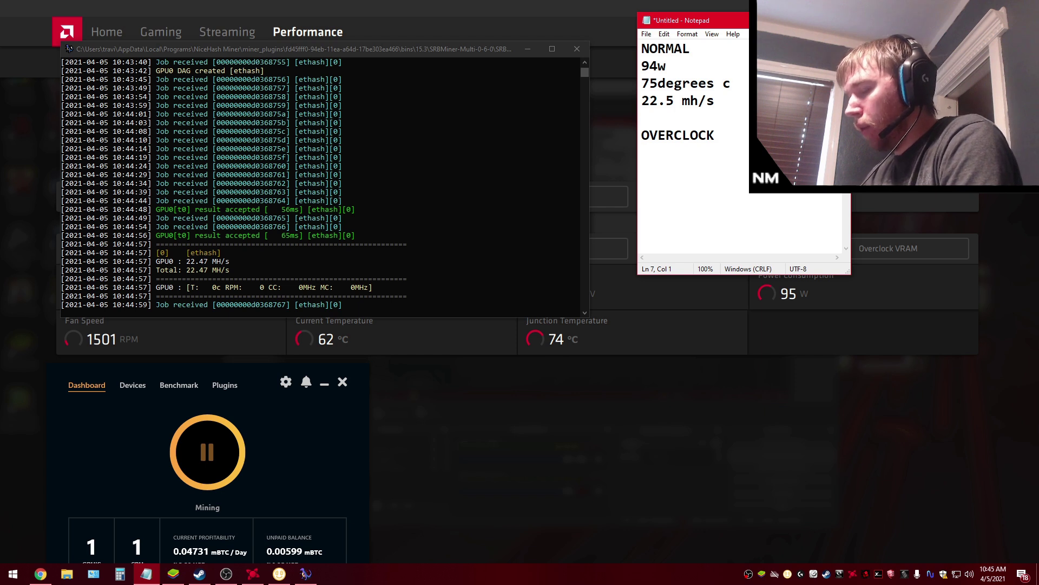
type("95")
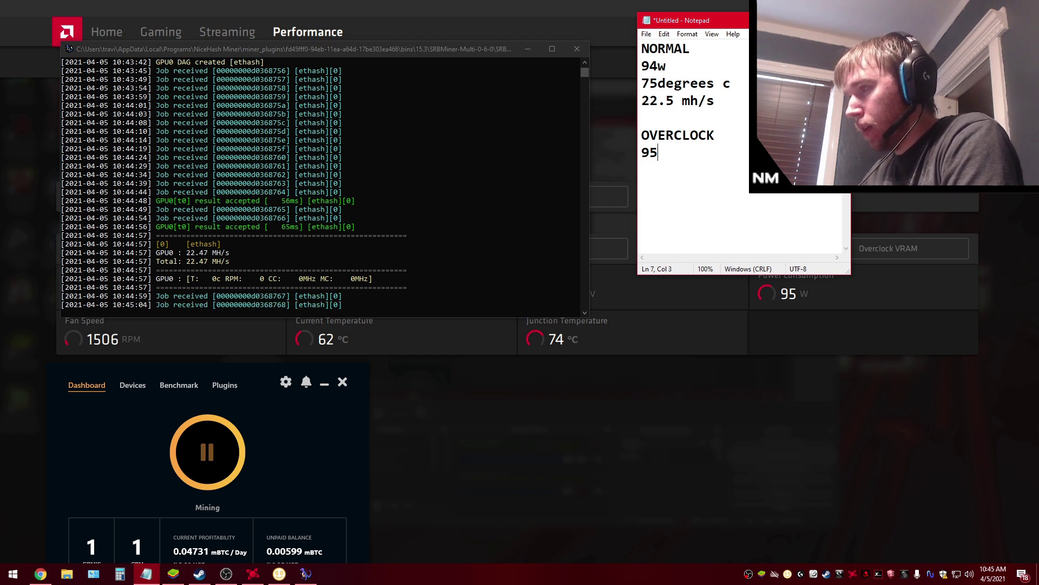
type("w")
key("Return")
type("75")
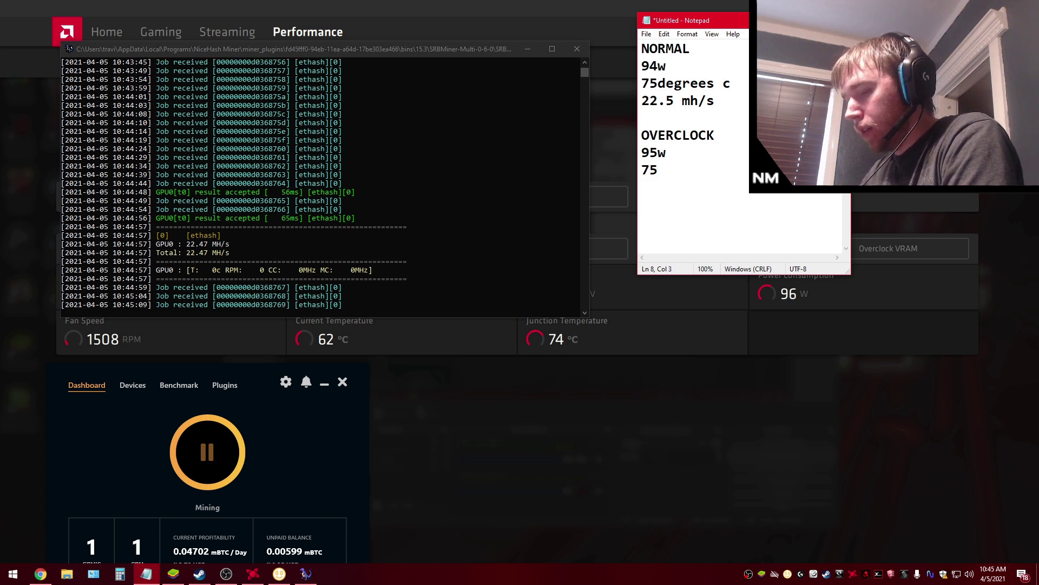
type("degrees")
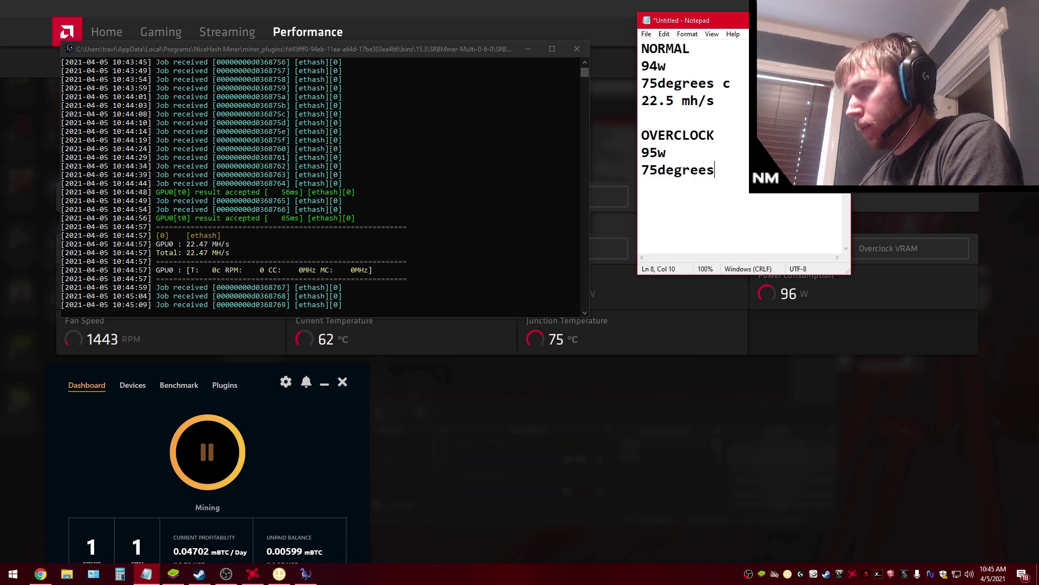
type(" c")
key("Return")
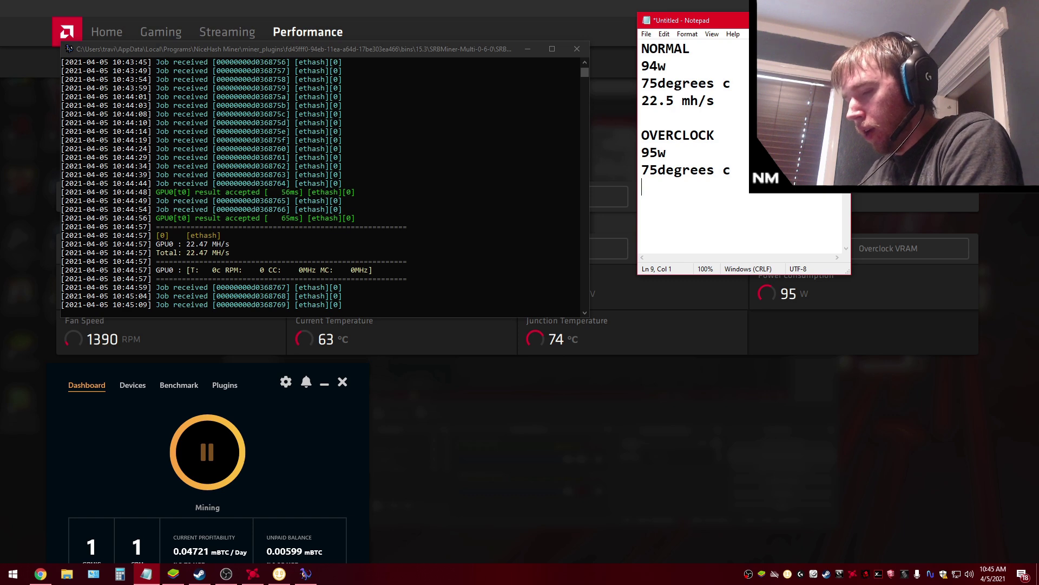
type("22.6 mh/s")
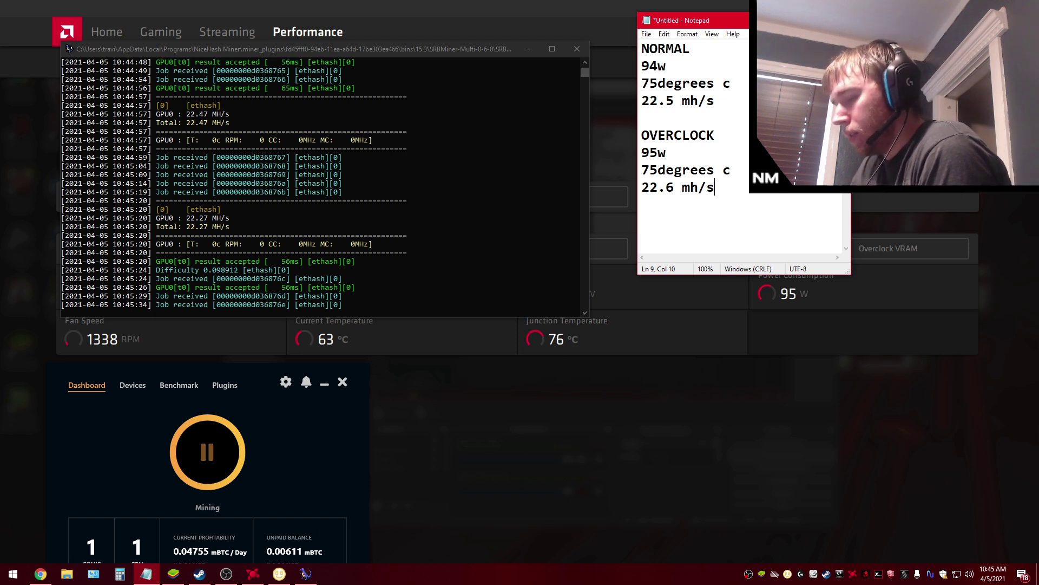
Correct the readings to 22.5 mh/s, 96w and 78degrees c.
key("Left")
key("Left")
key("Left")
key("Left")
key("Left")
key("BackSpace")
type("5")
key("Right")
key("Right")
key("Right")
key("Right")
key("Right")
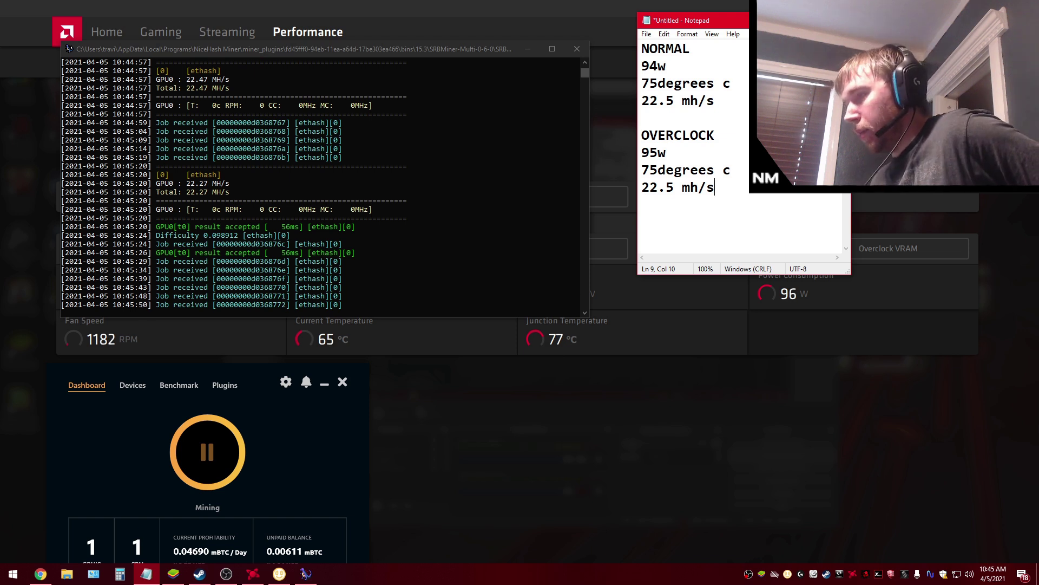
left_click(661, 157)
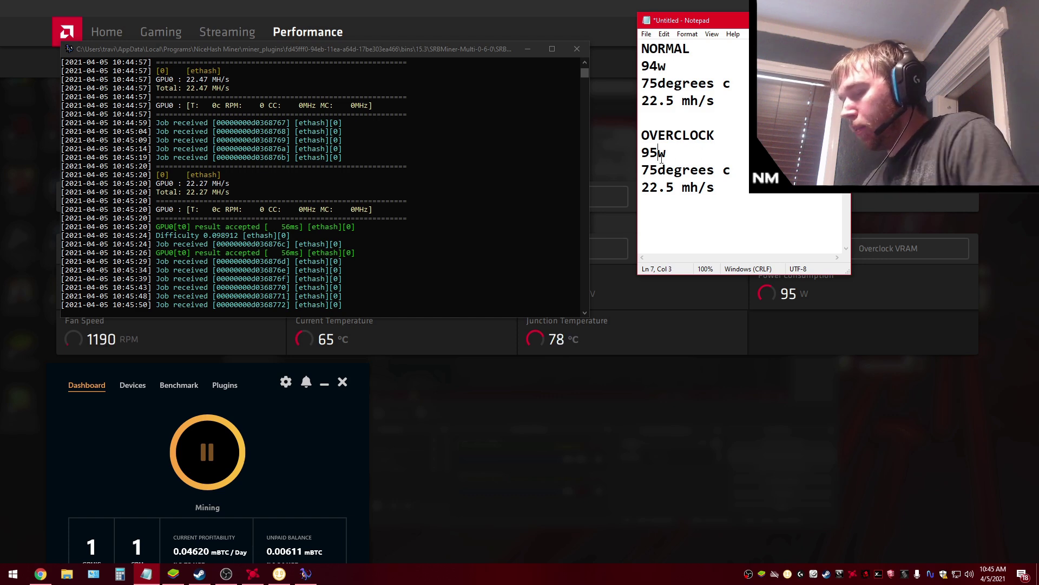
key("BackSpace")
type("6")
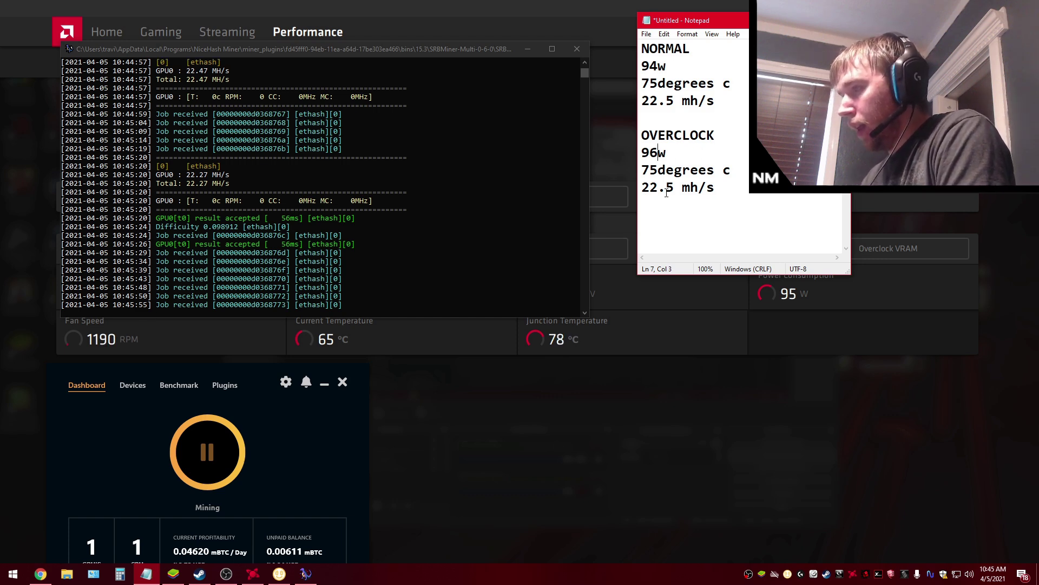
left_click(662, 168)
key("BackSpace")
type("8")
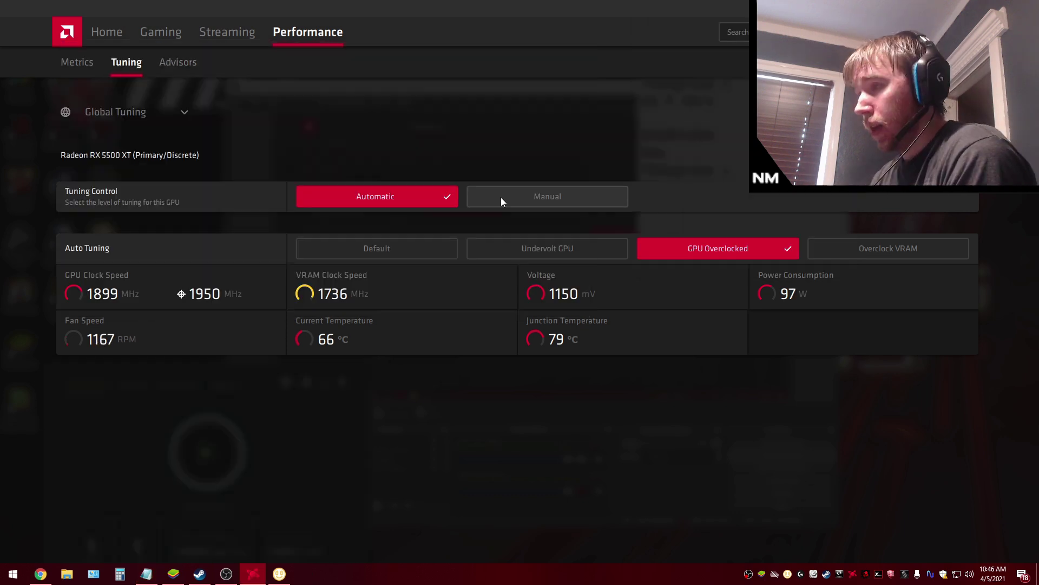
Switch tuning control to Manual, enable GPU Tuning, and lower Max Frequency to about -40%.
left_click(501, 197)
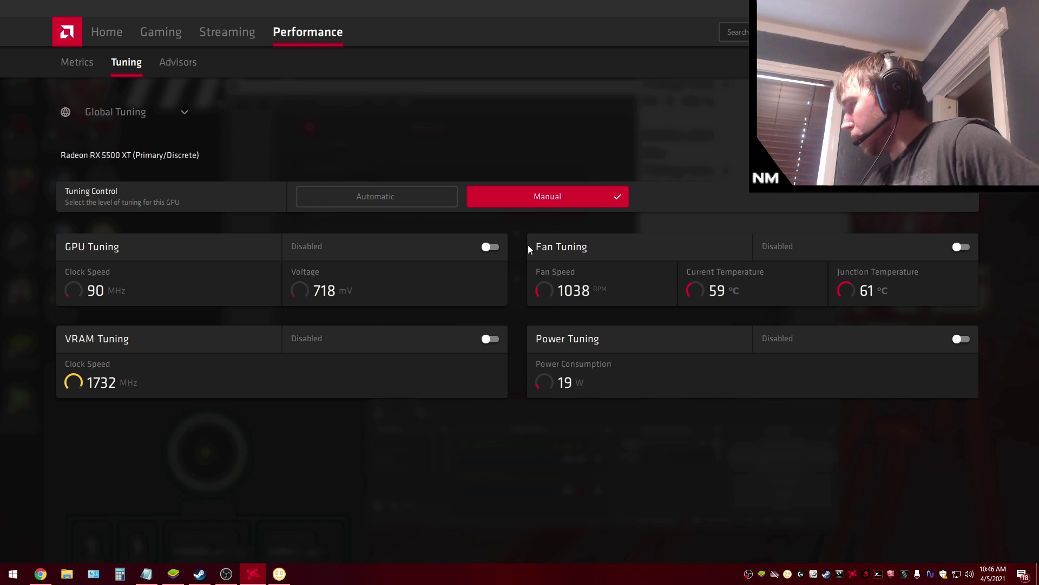
left_click(491, 247)
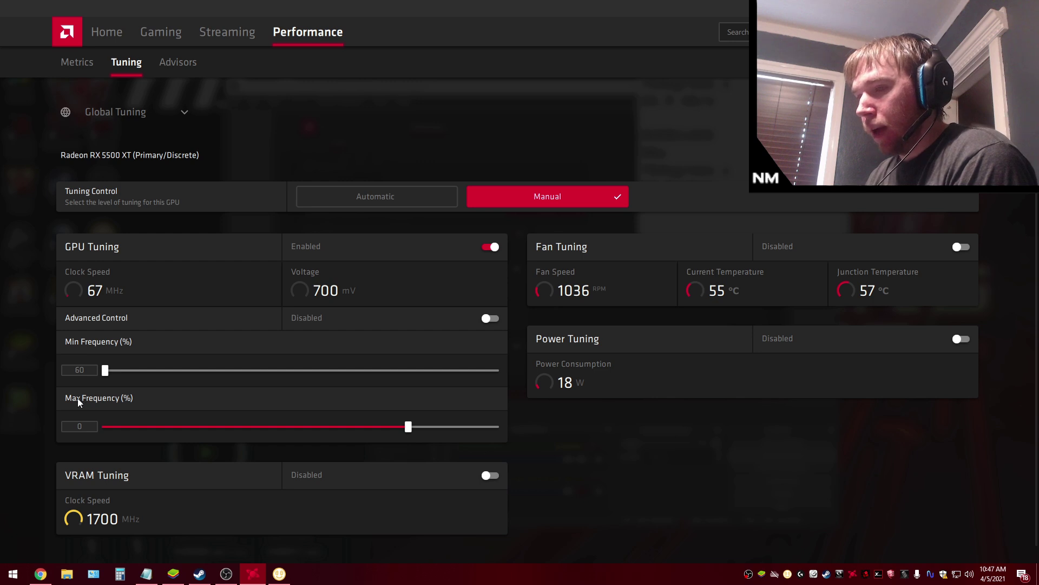
left_click(80, 424)
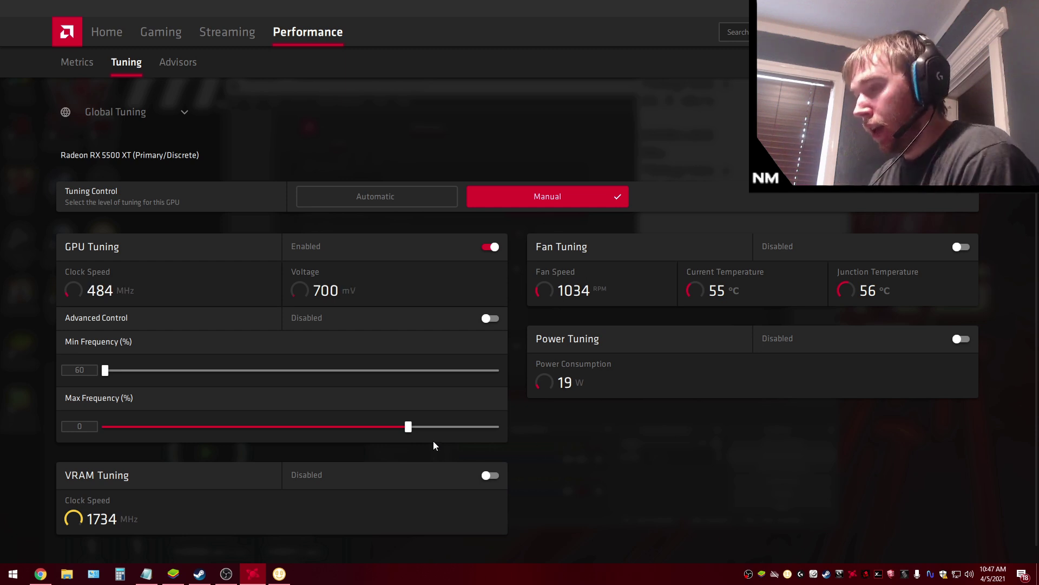
left_click_drag(394, 427, 174, 427)
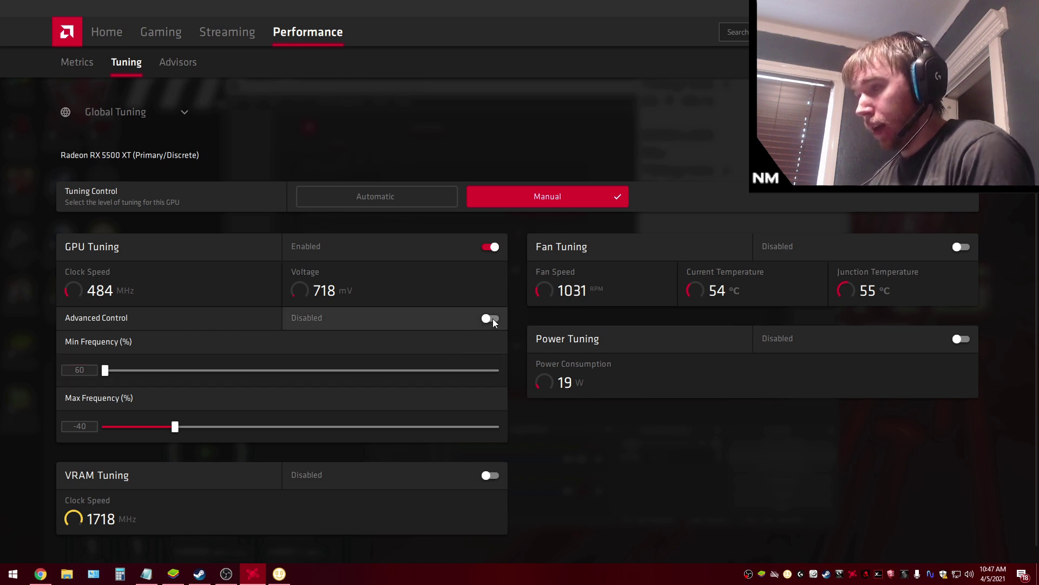
Enable advanced voltage control and set the P3 voltage in Fine Tuning Controls to 850 mV.
left_click(491, 319)
scroll(528, 357, "down", 2)
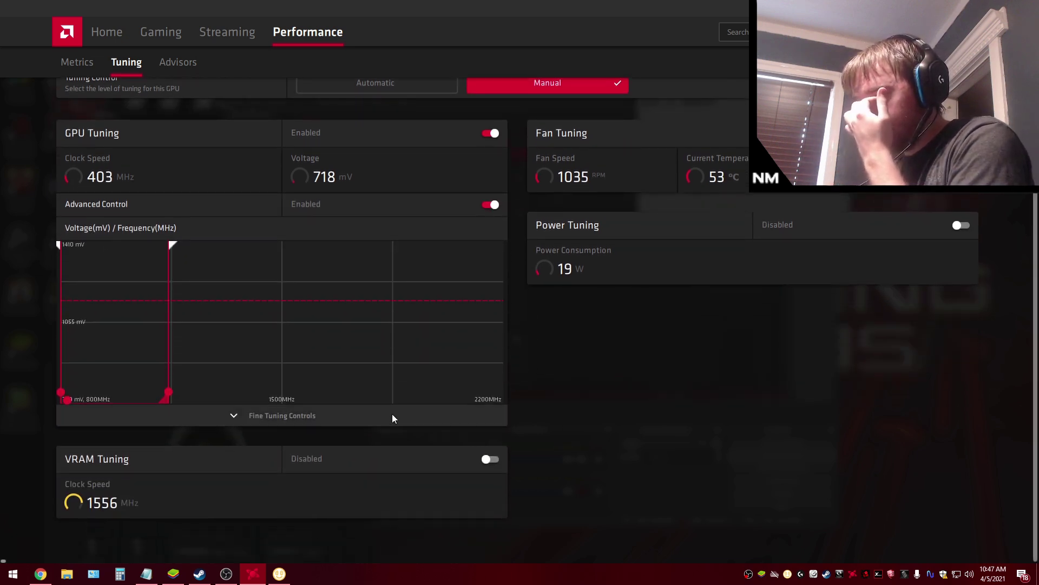
left_click(389, 417)
scroll(508, 433, "down", 1)
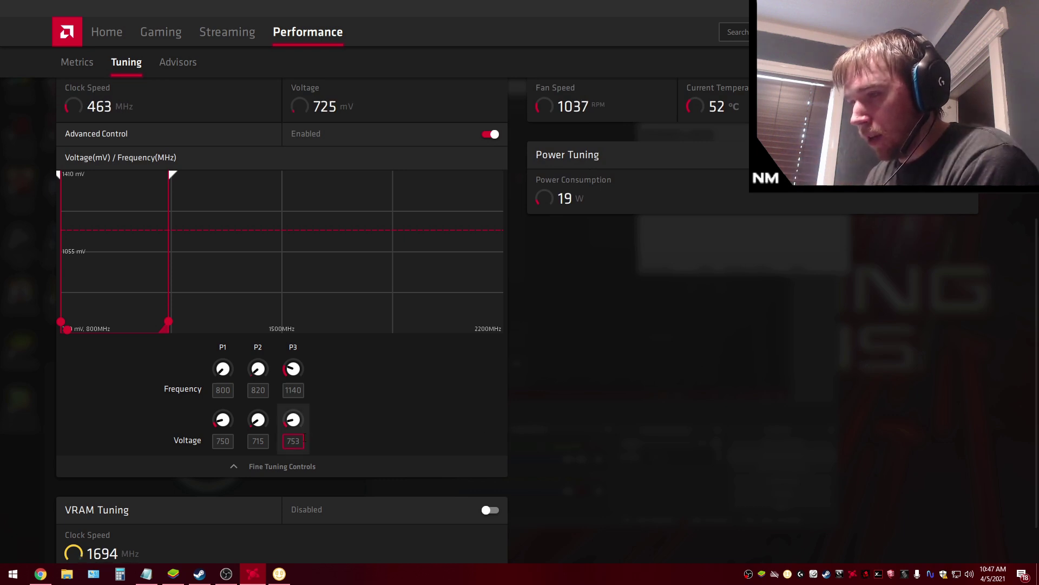
left_click(293, 440)
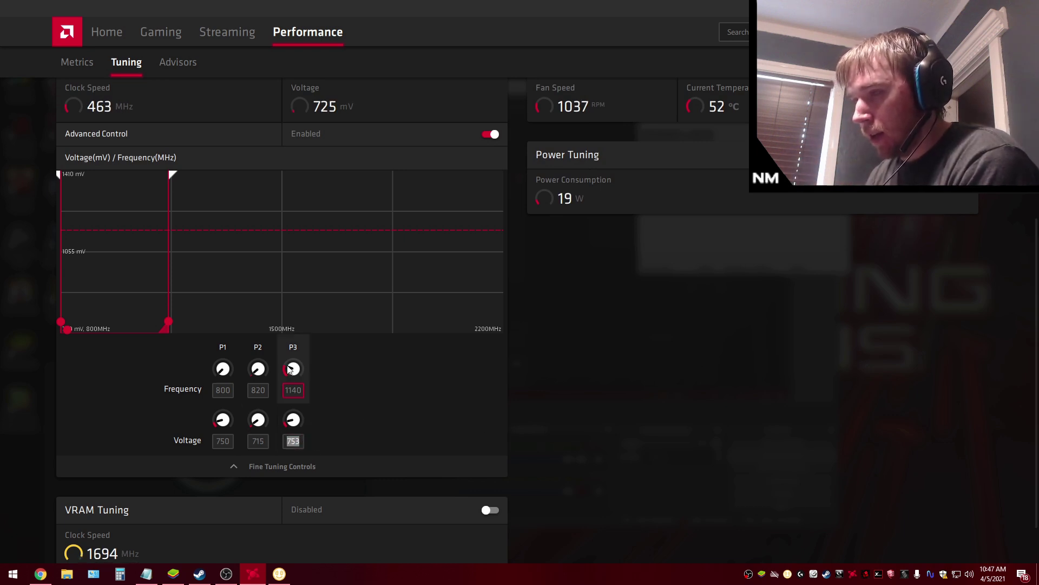
type("850")
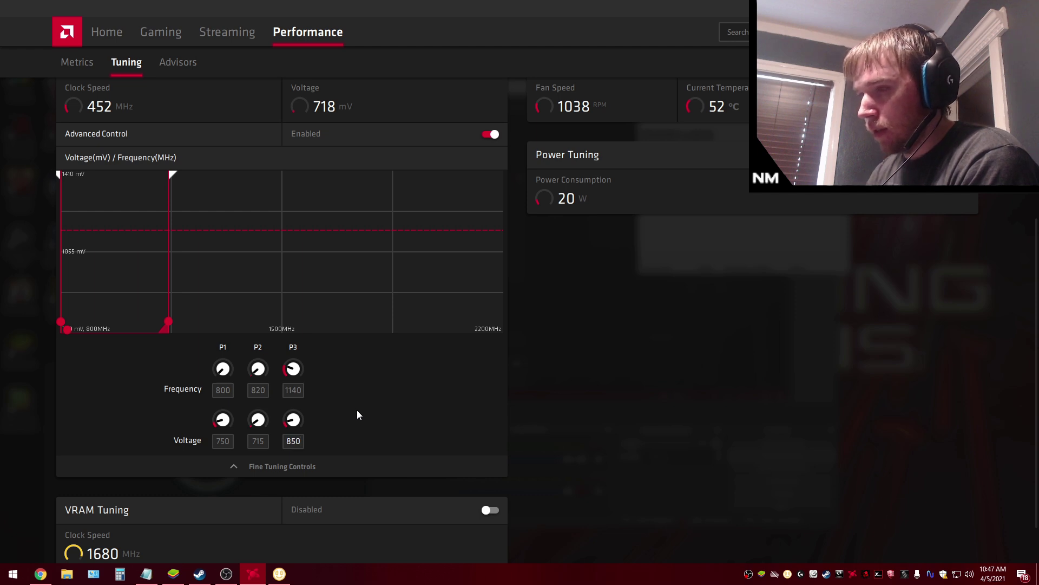
key("Return")
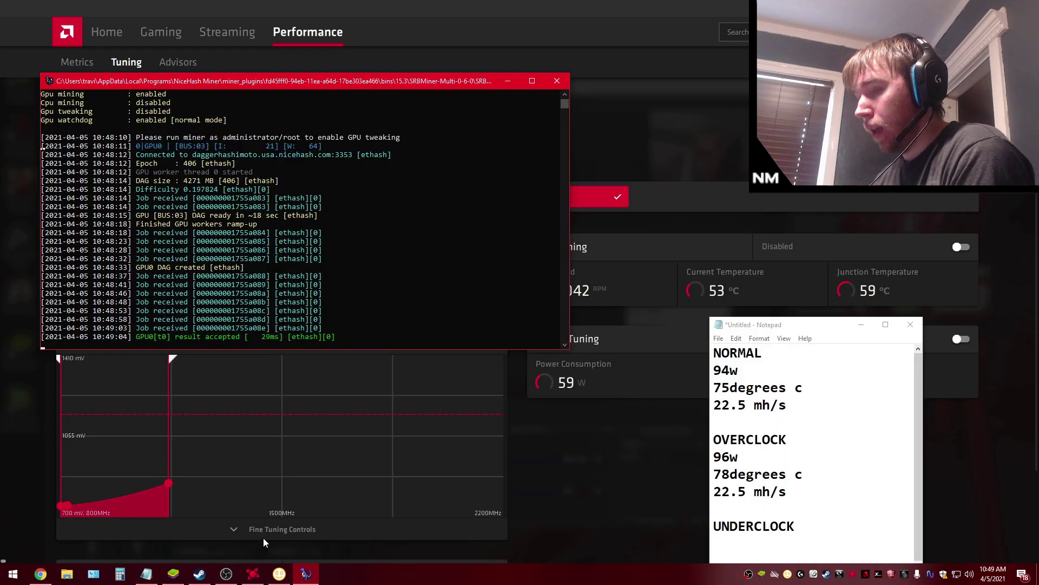
Check the NiceHash Miner dashboard, then record 59w under UNDERCLOCK in Notepad.
left_click(279, 573)
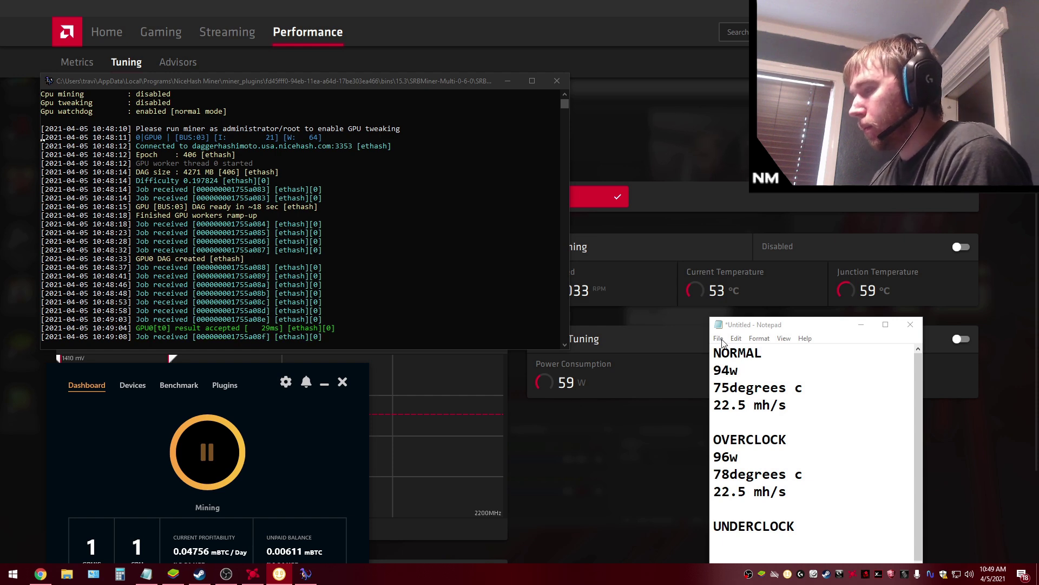
mouse_move(761, 325)
left_mouse_down()
mouse_move(763, 296)
mouse_move(675, 303)
mouse_move(743, 312)
left_mouse_up()
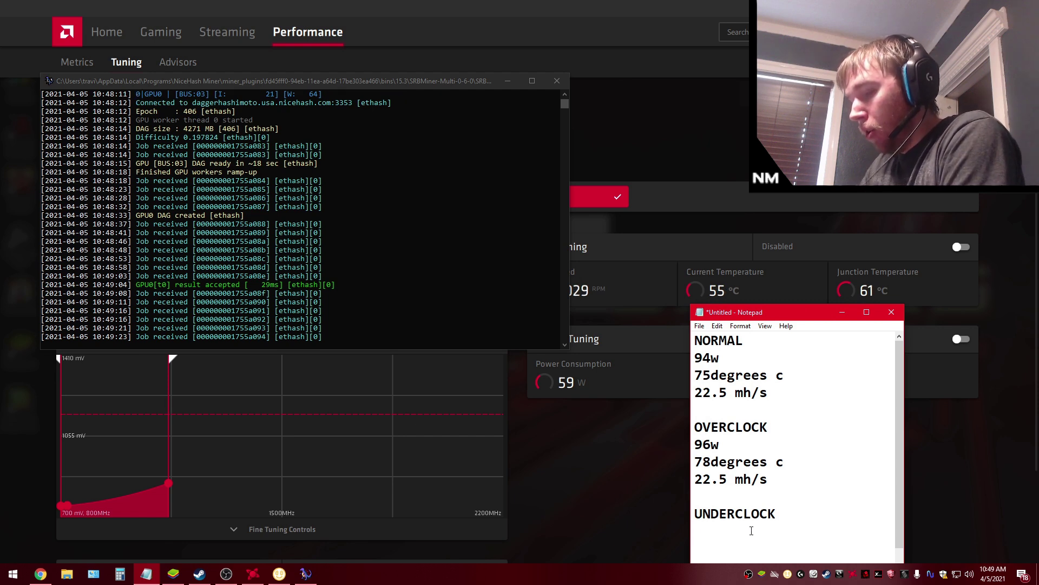
type("59")
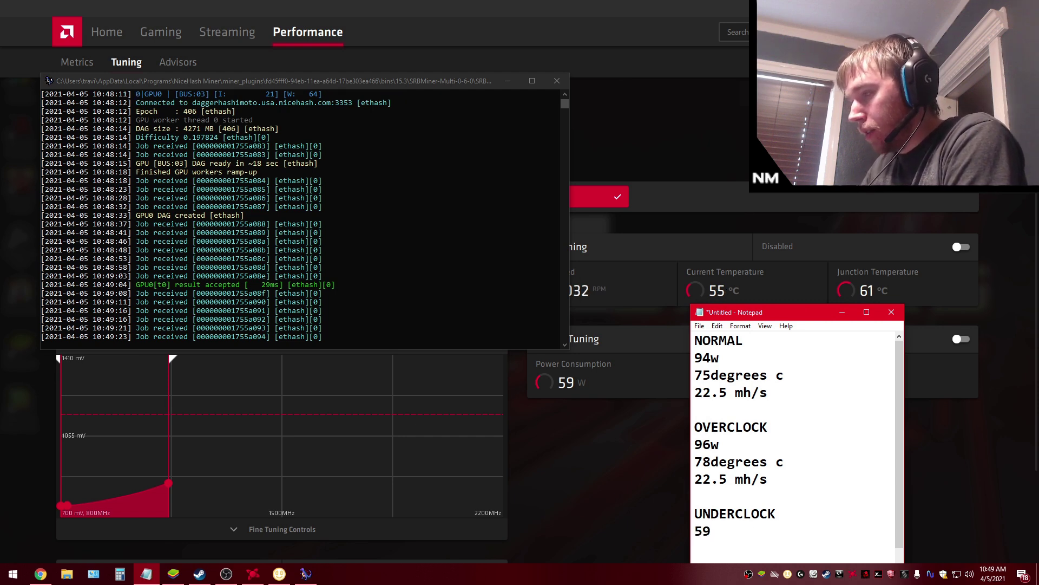
type("w")
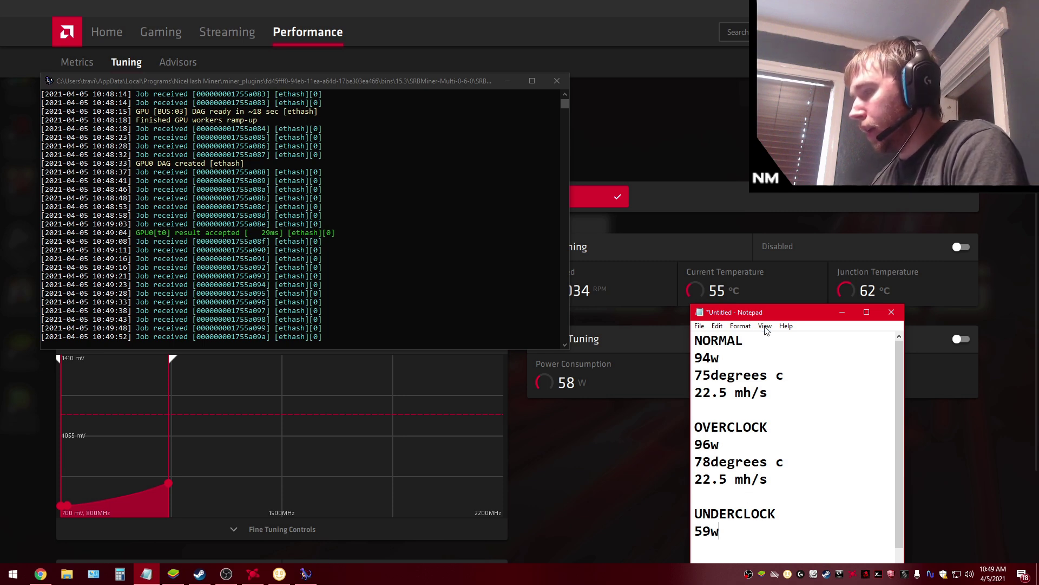
Add 62degrees c on the next line, then correct it to 63degrees c.
mouse_move(760, 314)
left_mouse_down()
mouse_move(756, 297)
mouse_move(751, 309)
left_mouse_up()
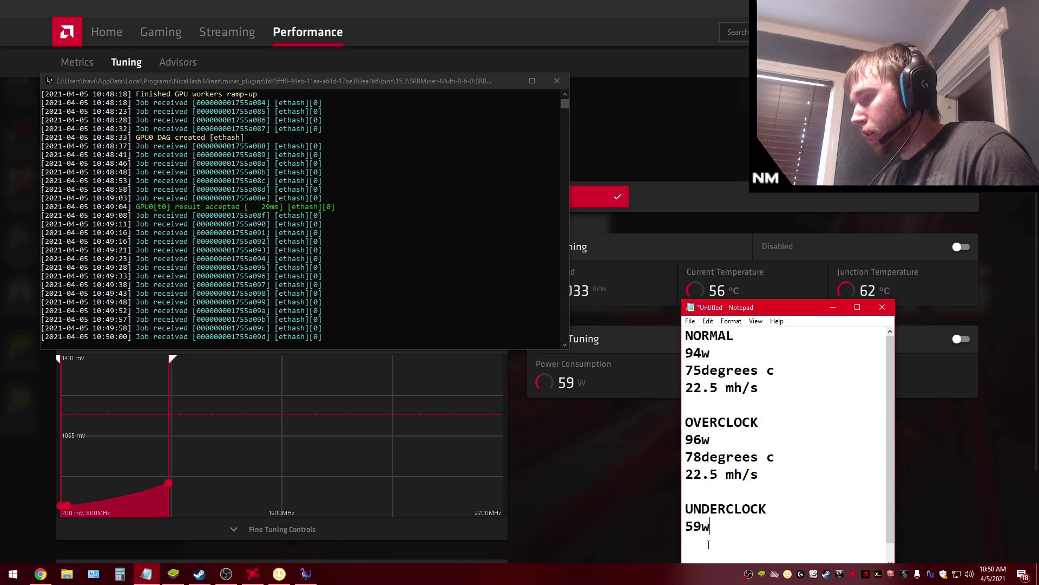
key("Return")
type("6")
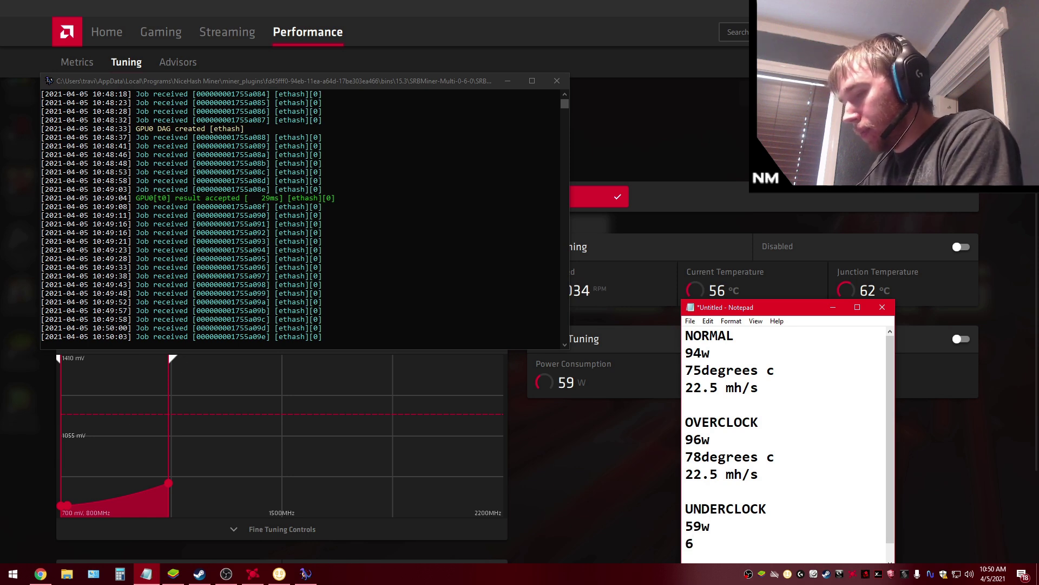
type("2degrees c")
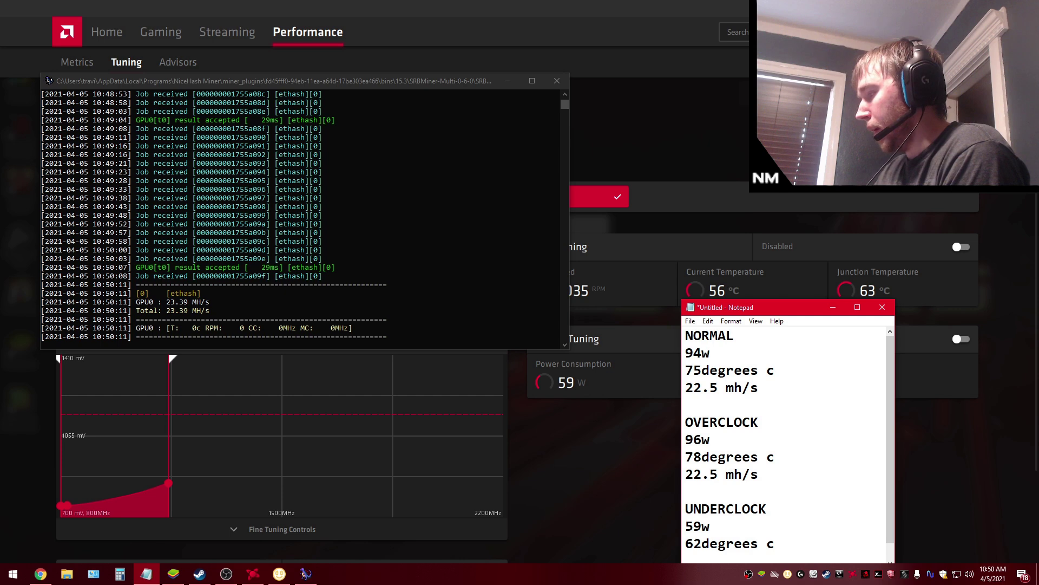
key("Return")
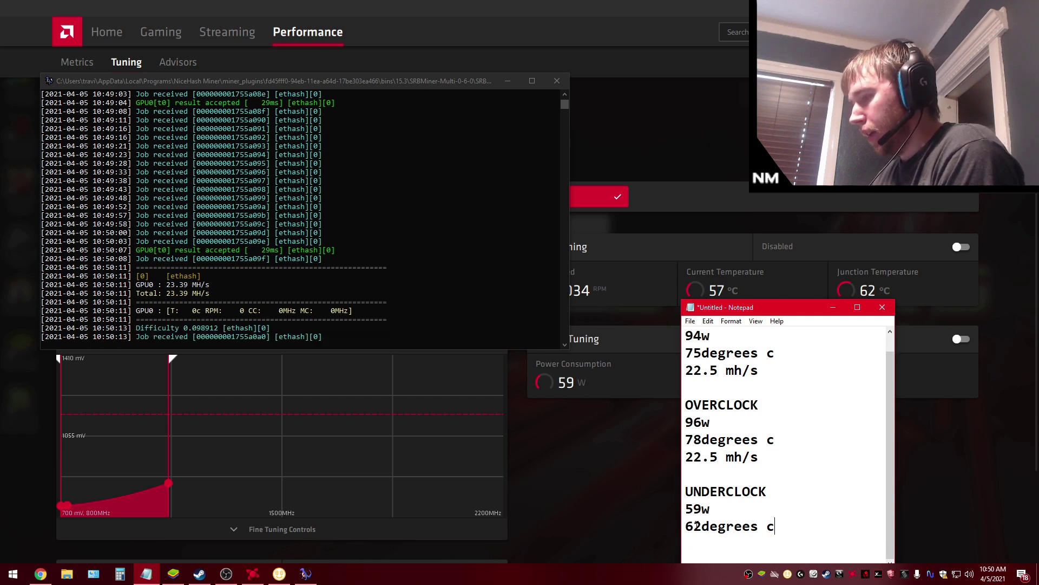
left_click(702, 526)
key("BackSpace")
type("3")
scroll(751, 463, "up", 1)
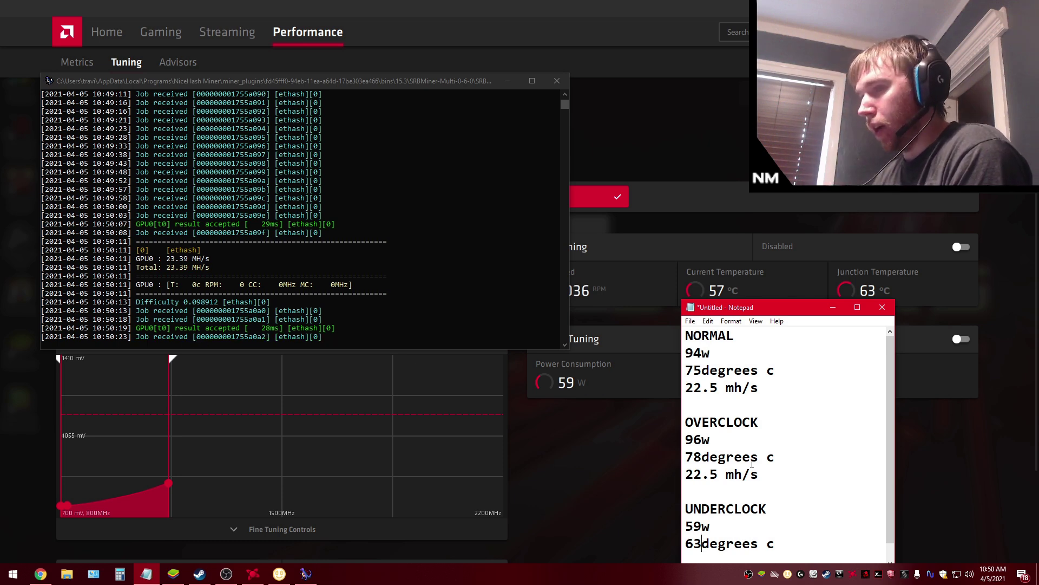
Read the SRBMiner console hashrate and add 23.4 mh/s to the UNDERCLOCK notes.
left_click(371, 286)
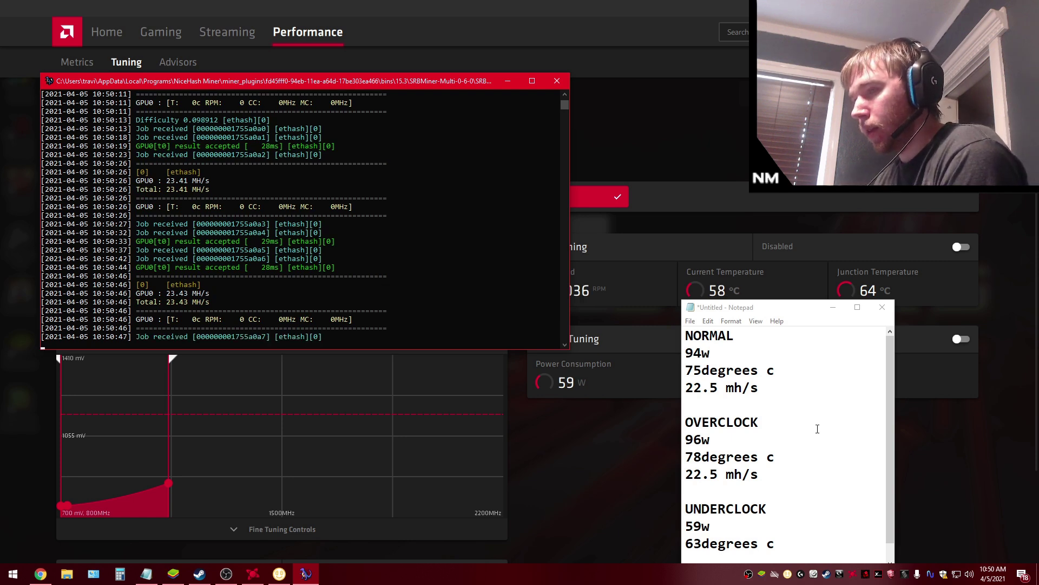
scroll(794, 494, "down", 1)
left_click(721, 536)
type("23.4 mh/s")
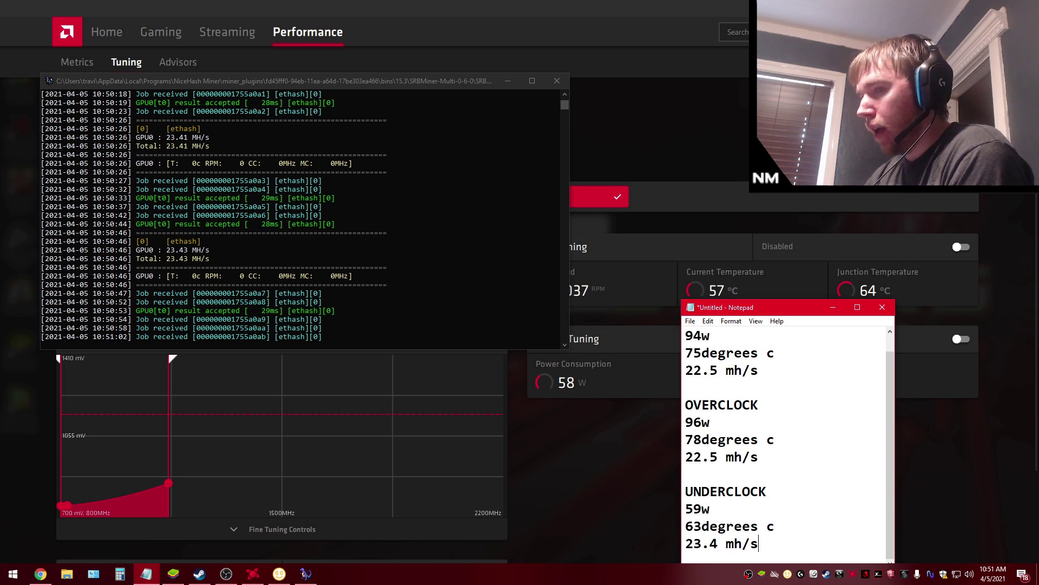
In Calculator, divide 59 by 94 and multiply the result by 5 to get about 3.138.
left_click(120, 573)
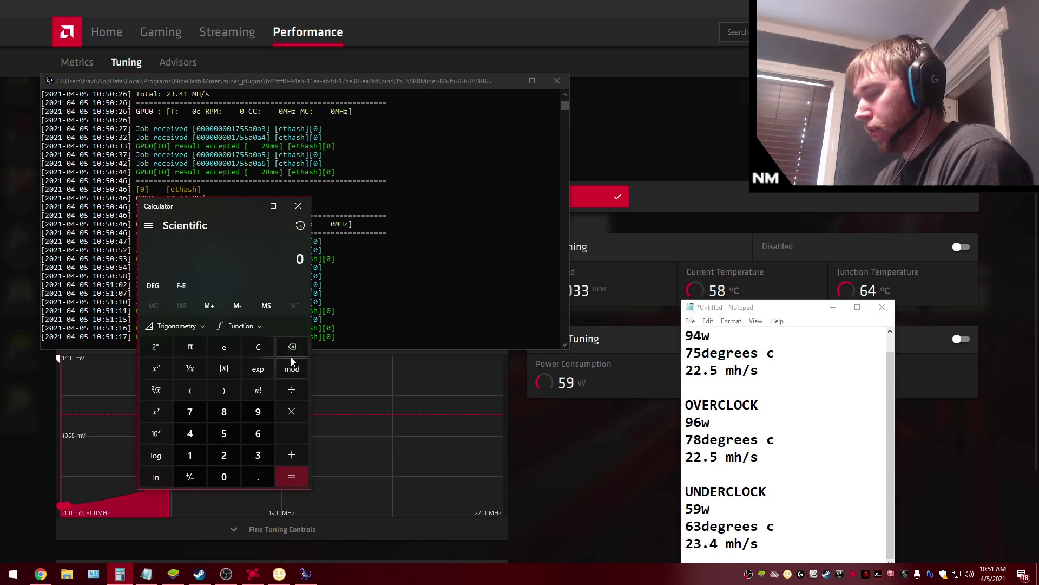
type("59")
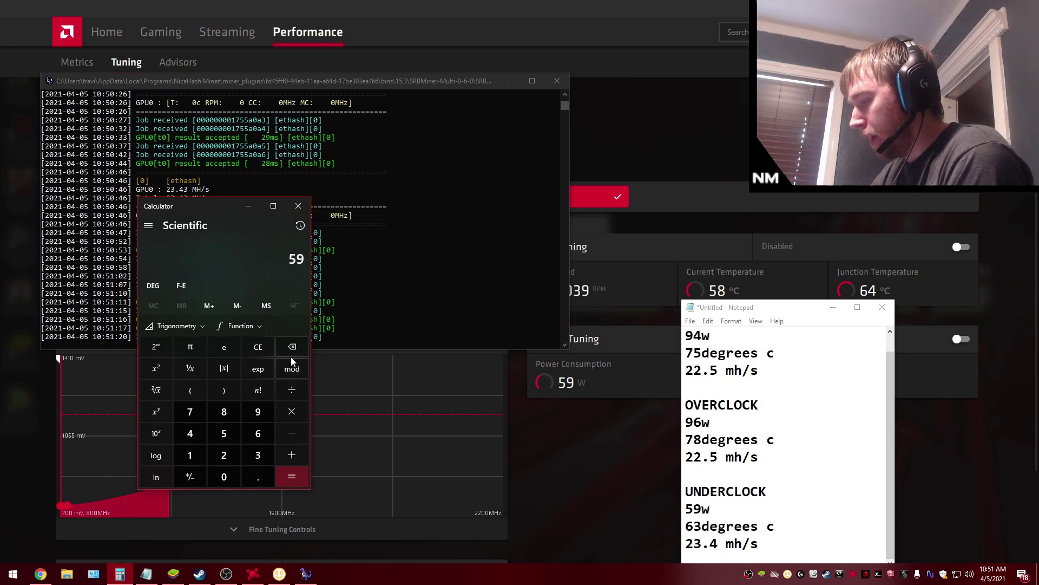
type("/9")
type("4")
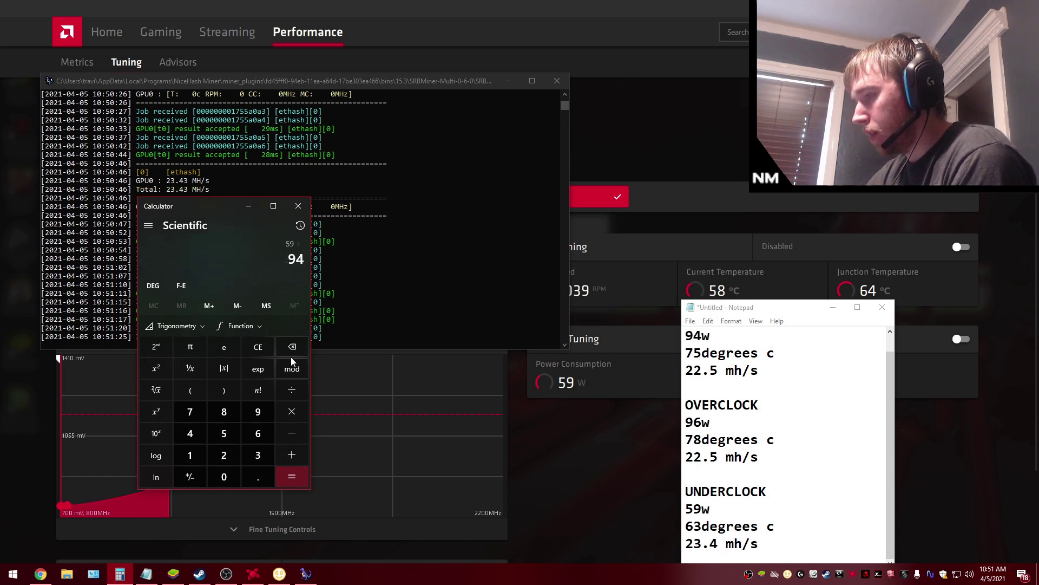
key("Return")
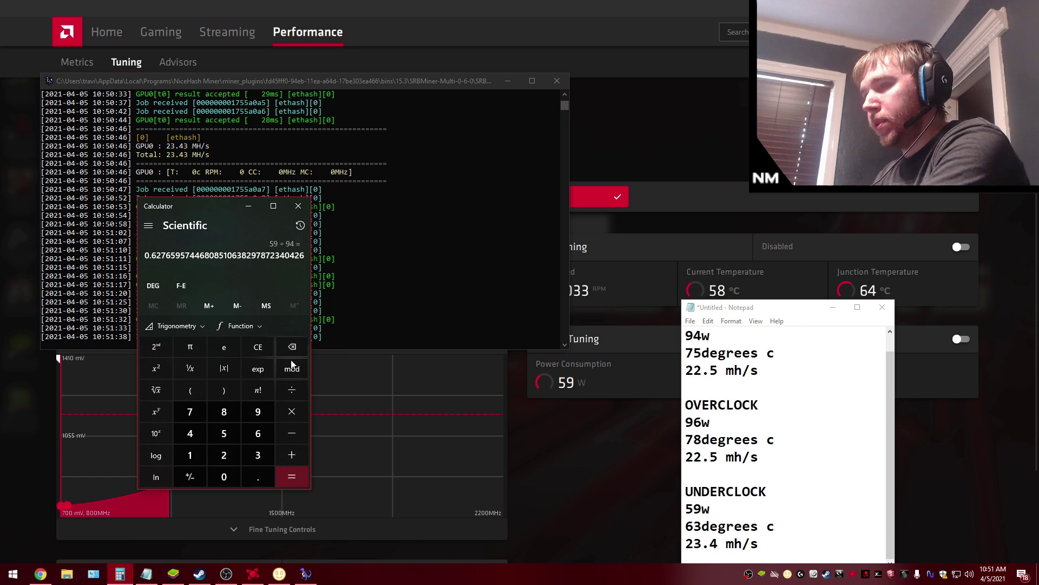
left_click(300, 413)
left_click(224, 433)
left_click(288, 482)
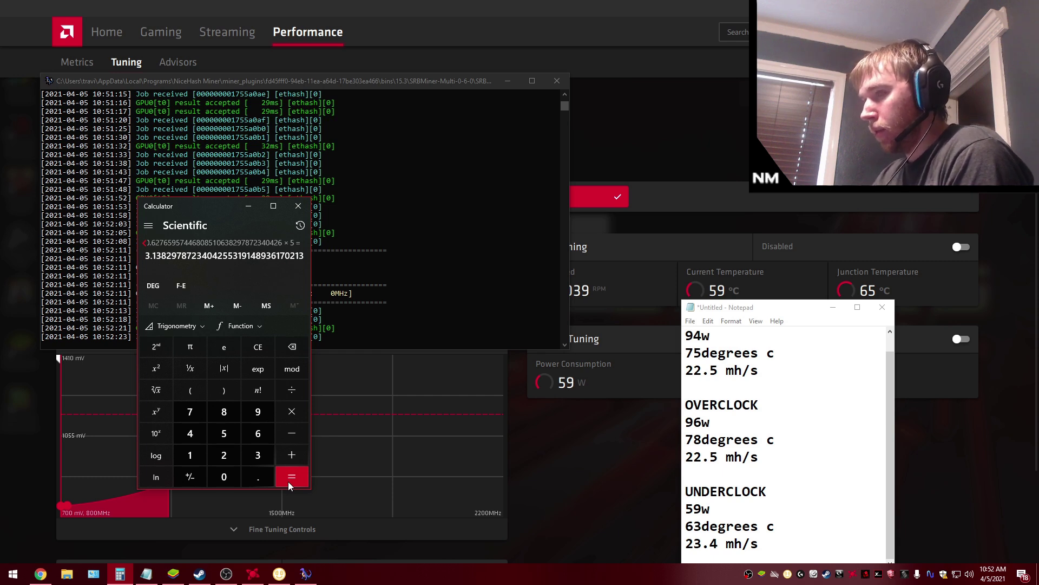
Close Calculator and check the SRBMiner console, now showing GPU0 at about 23.55 MH/s.
left_click(295, 207)
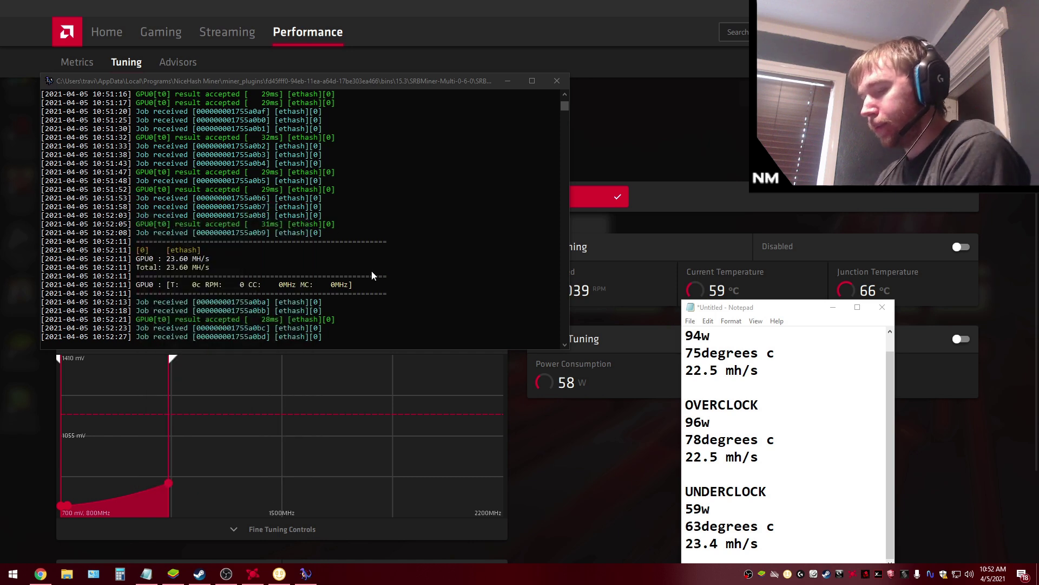
left_click(372, 272)
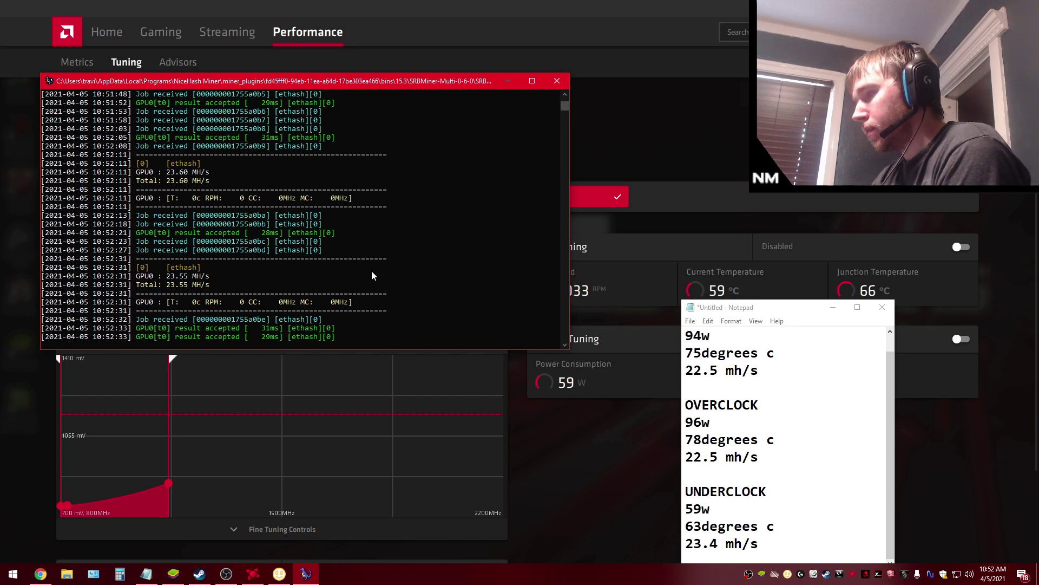
scroll(761, 435, "up", 1)
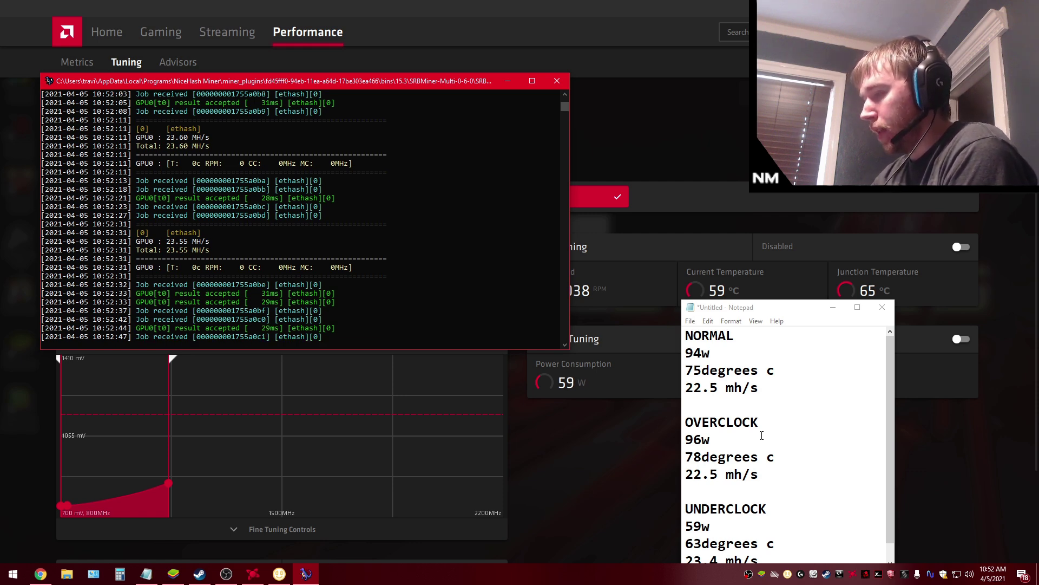
scroll(793, 379, "down", 1)
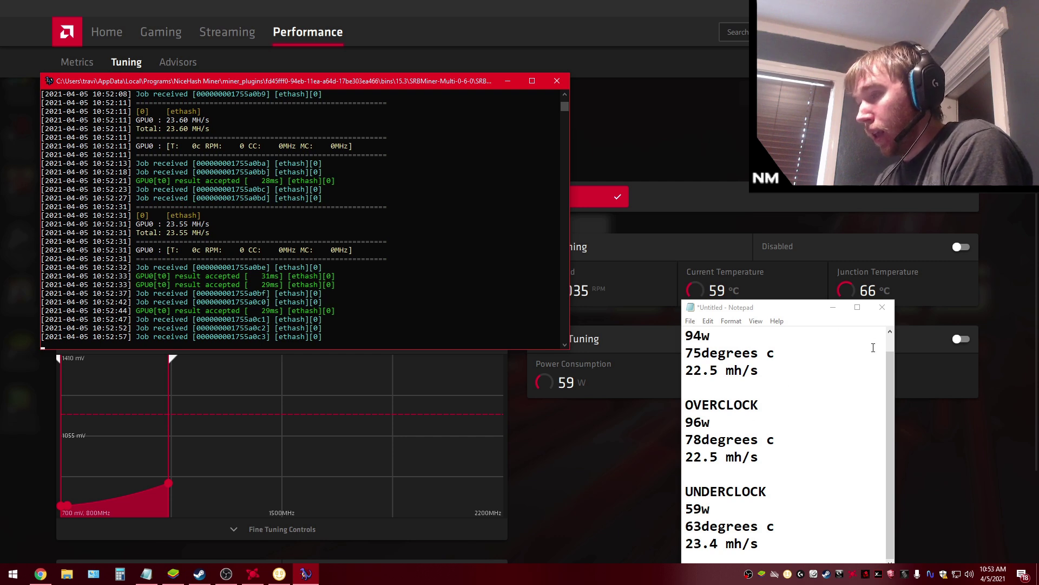
Bring AMD Radeon Software forward and scroll the Tuning page down toward VRAM Tuning.
left_click(612, 414)
scroll(611, 411, "down", 3)
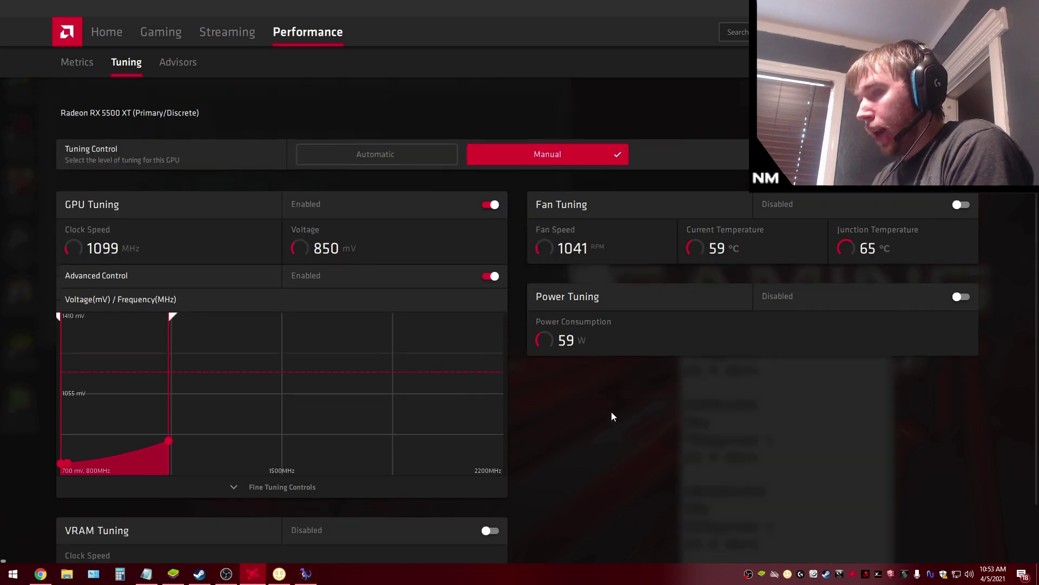